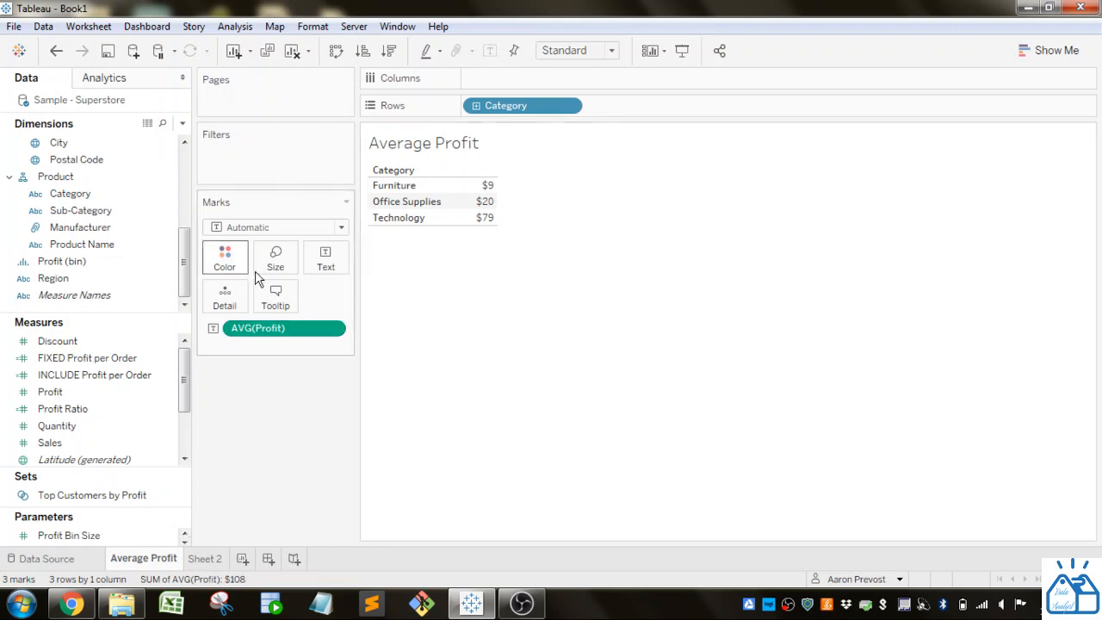
- Show the full underlying data behind the Furniture average profit value
drag(186, 247, 183, 177)
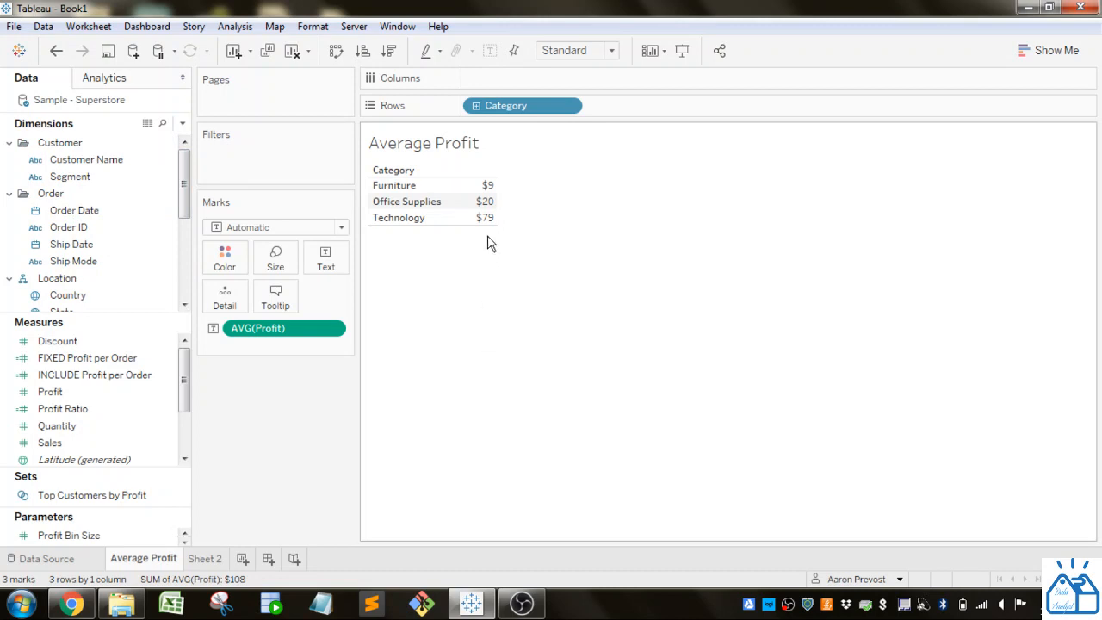
mouse_move(487, 191)
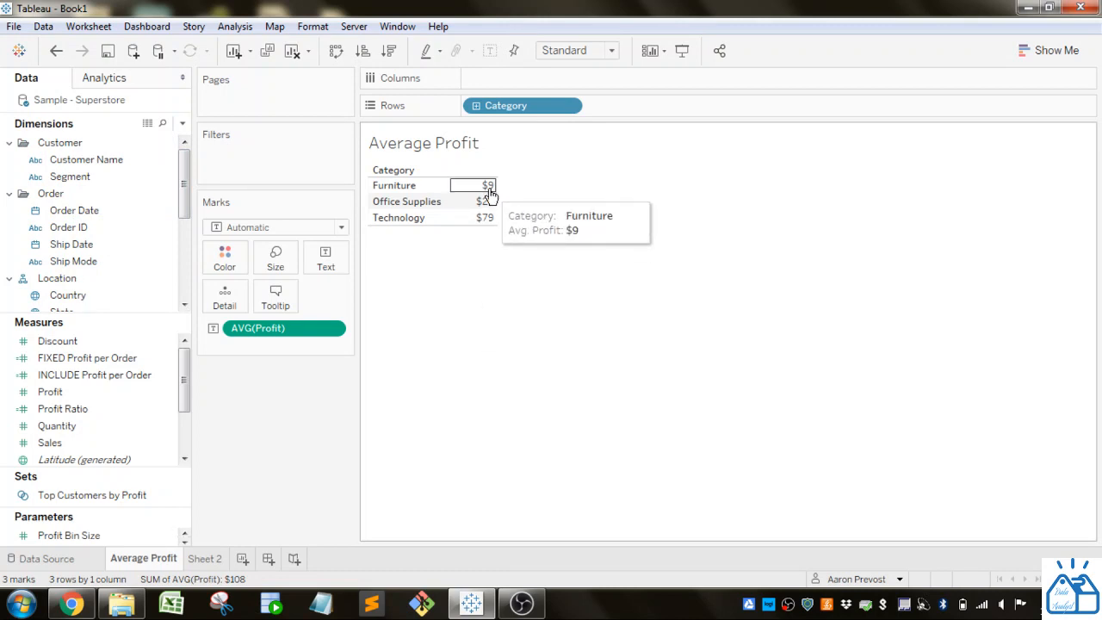
right_click(489, 193)
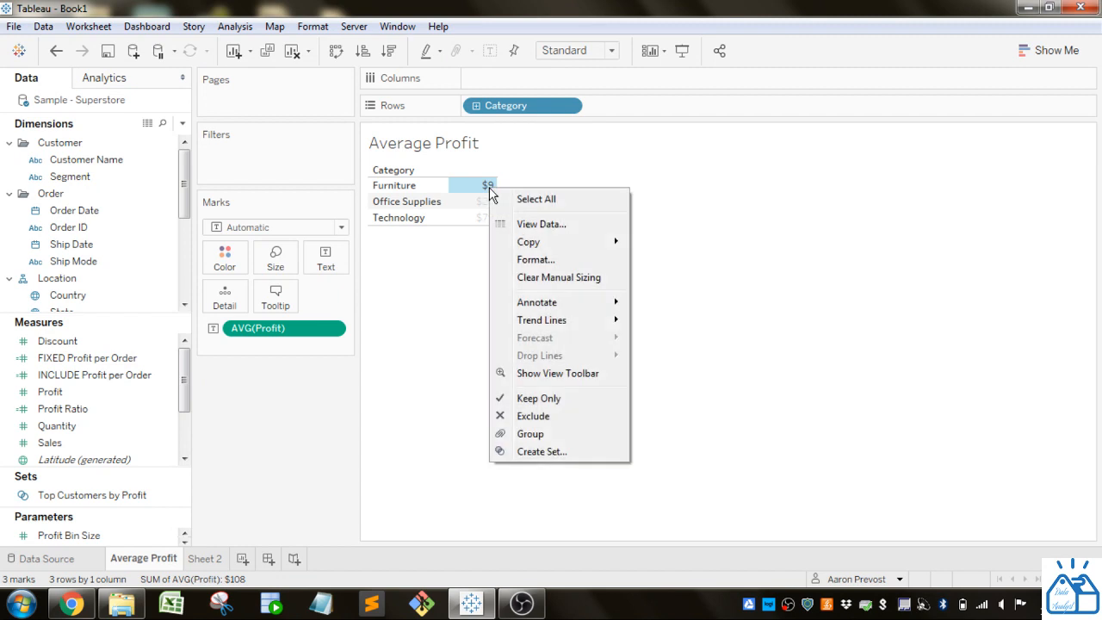
click(534, 226)
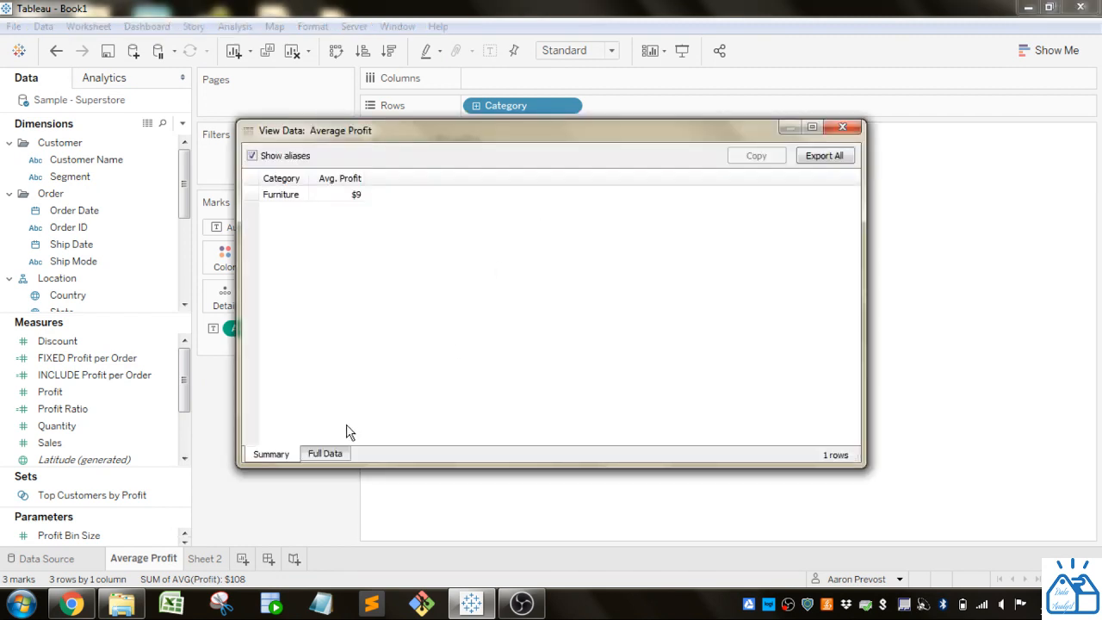
click(328, 454)
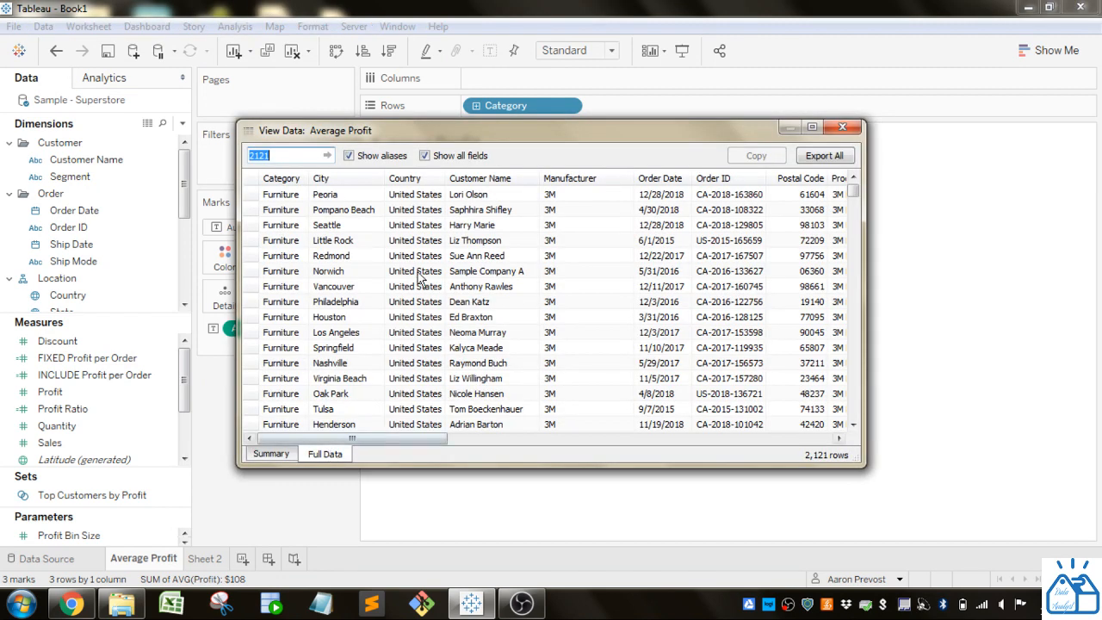
drag(472, 132, 478, 250)
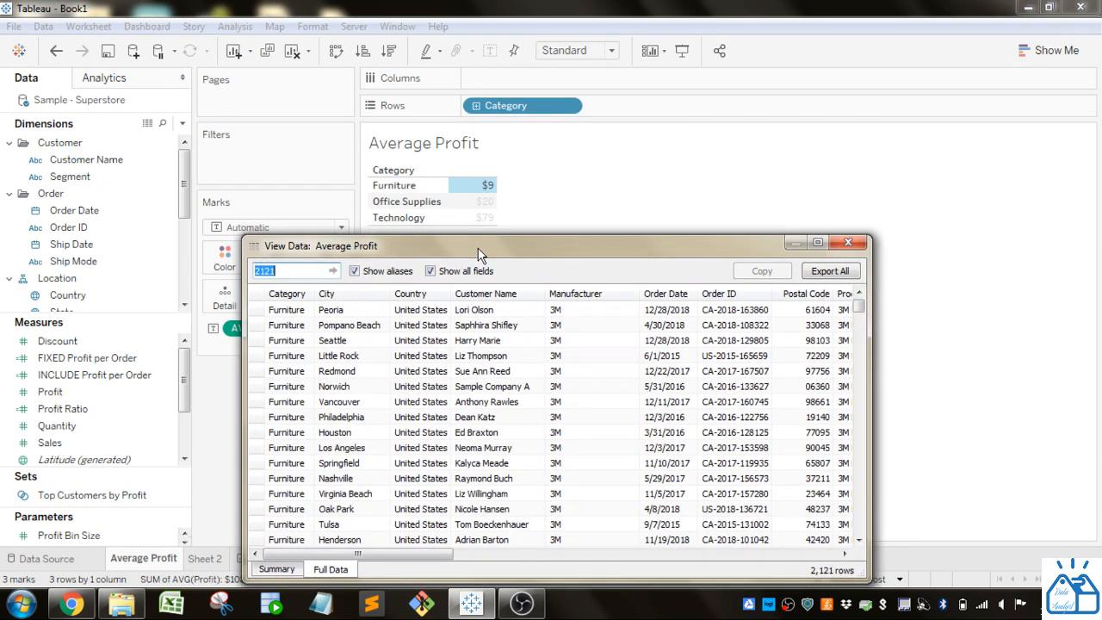
- Sort the underlying records by Order ID, examine the two Los Angeles rows sharing one order, and close the data view
click(719, 294)
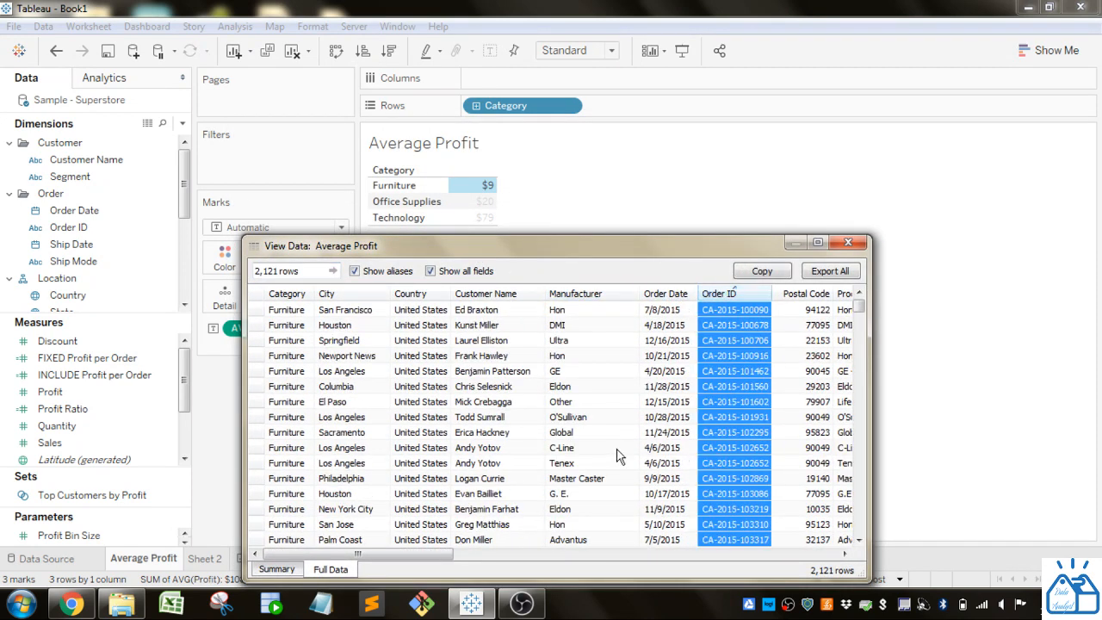
click(751, 433)
click(753, 448)
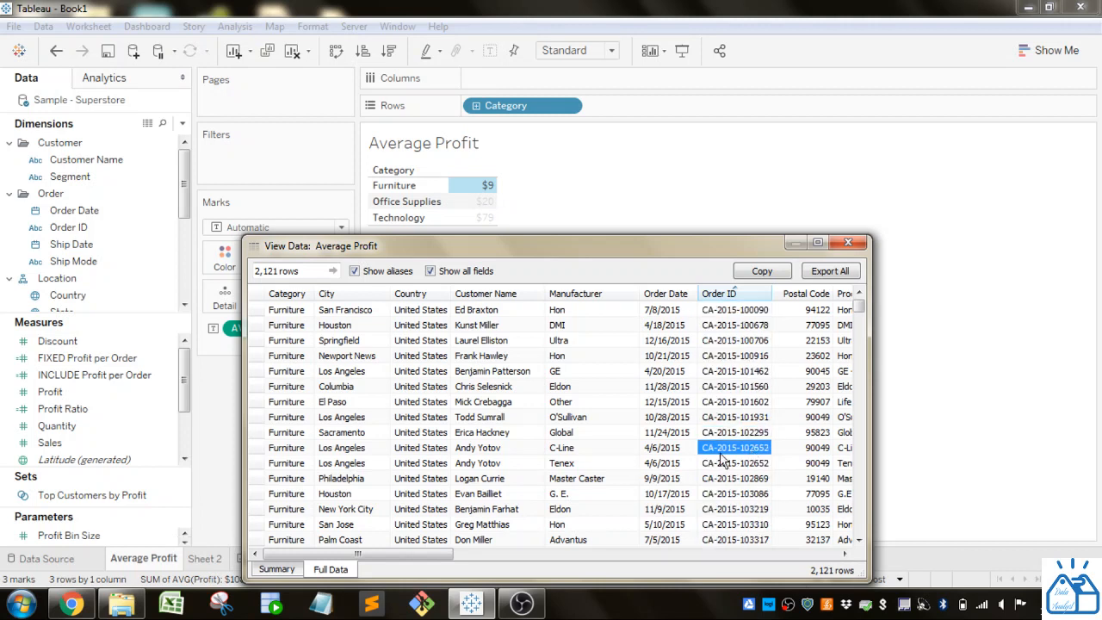
click(261, 447)
ctrl+click(261, 463)
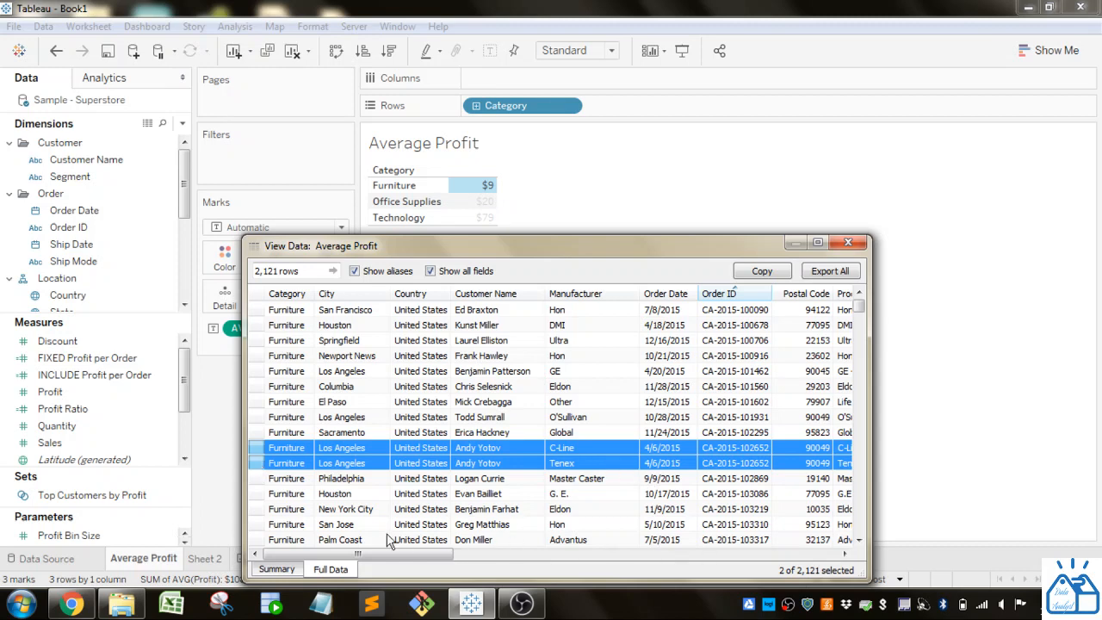
drag(386, 554, 499, 553)
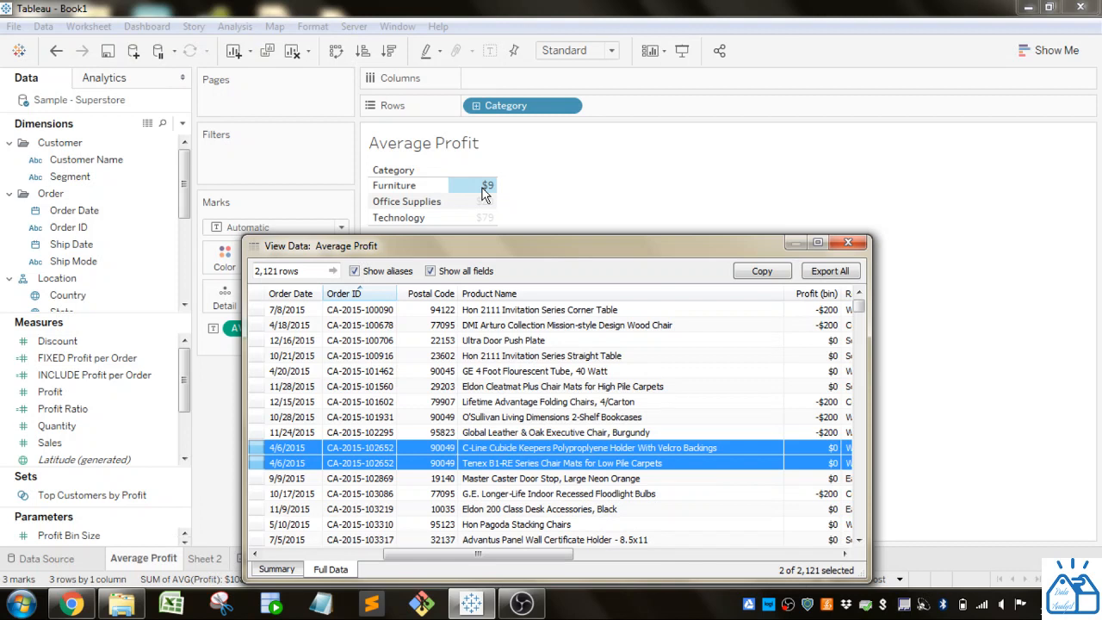
click(848, 243)
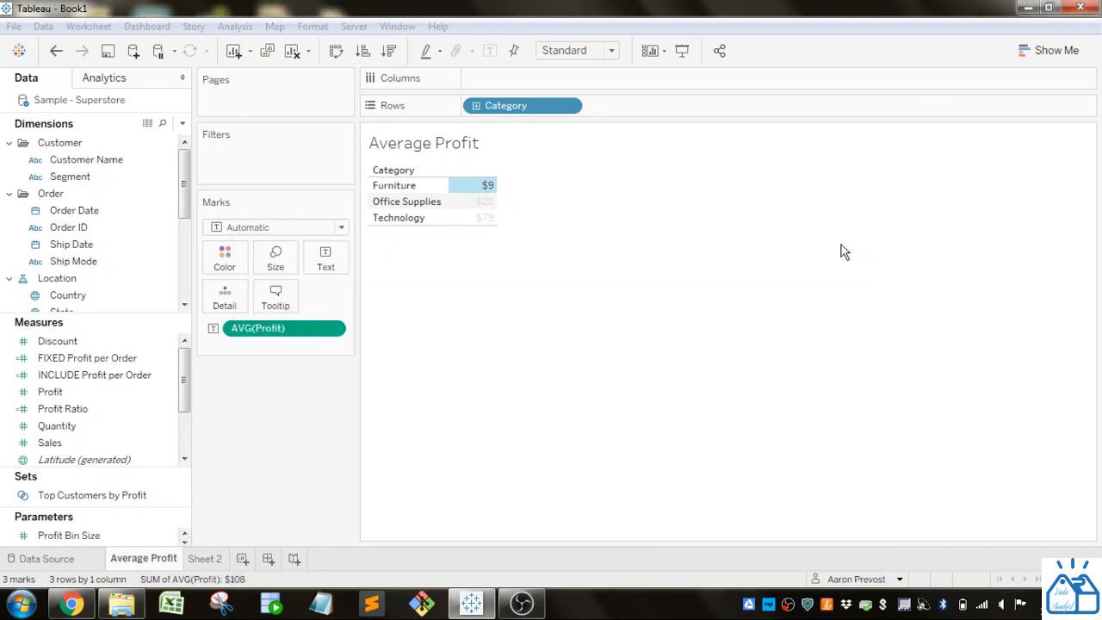
click(542, 366)
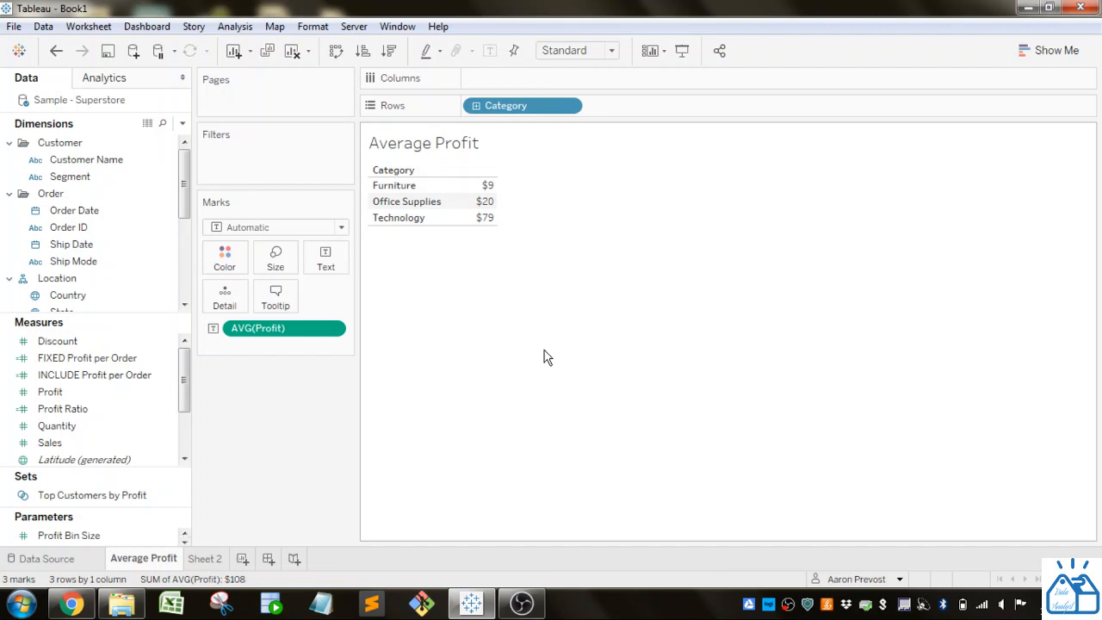
- Examine the INCLUDE Profit per Order formula: its INCLUDE keyword, the Order ID dimension and the sum of Profit
right_click(127, 375)
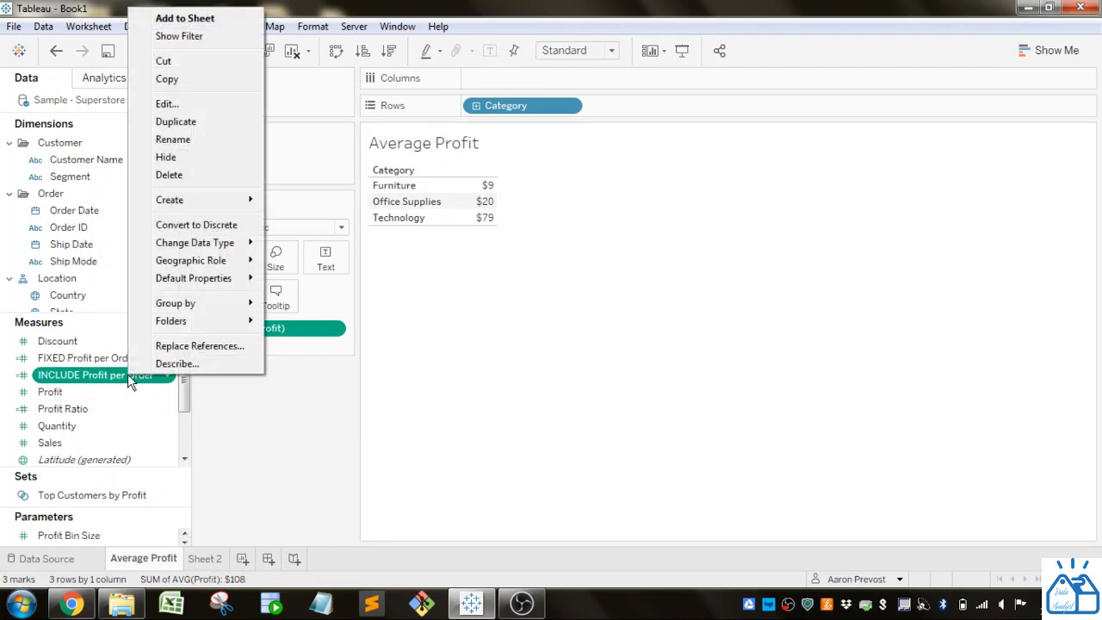
click(198, 105)
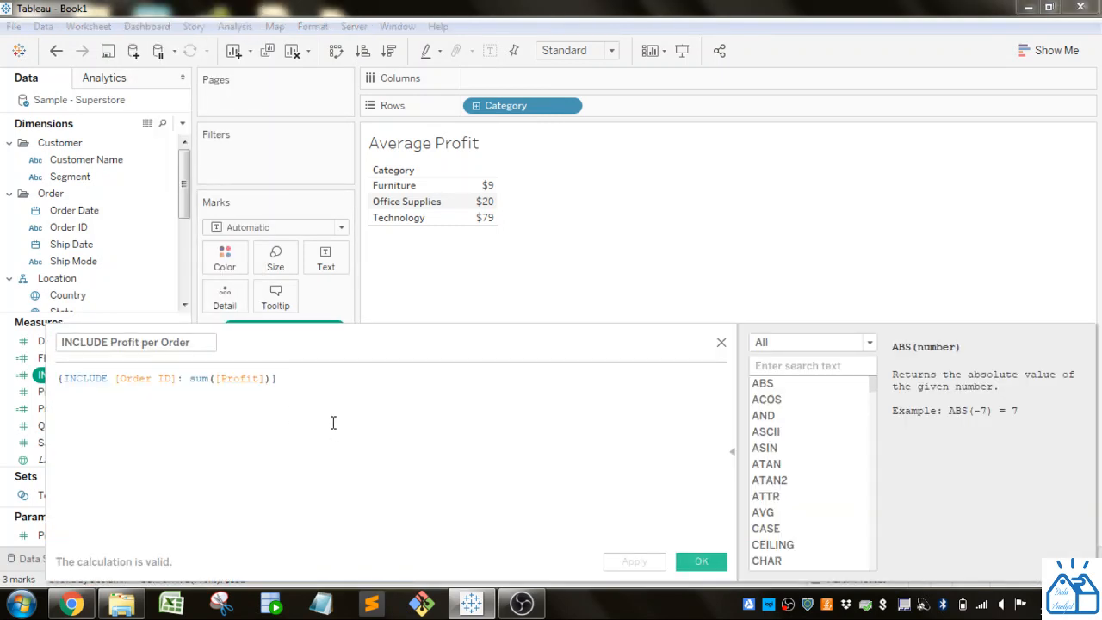
click(62, 381)
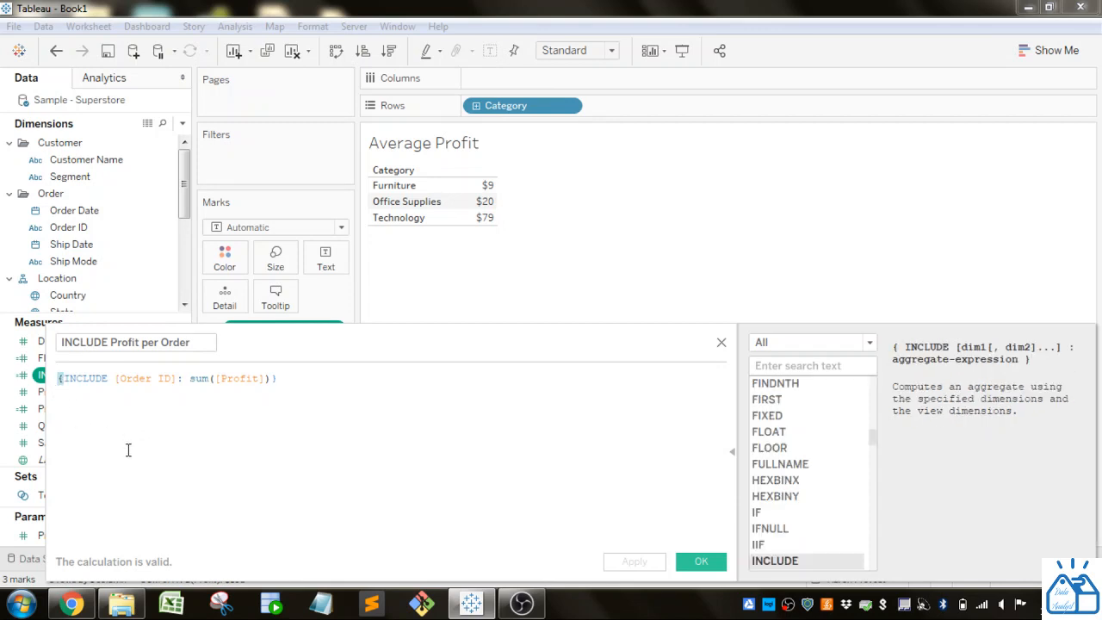
double_click(88, 382)
drag(116, 380, 173, 381)
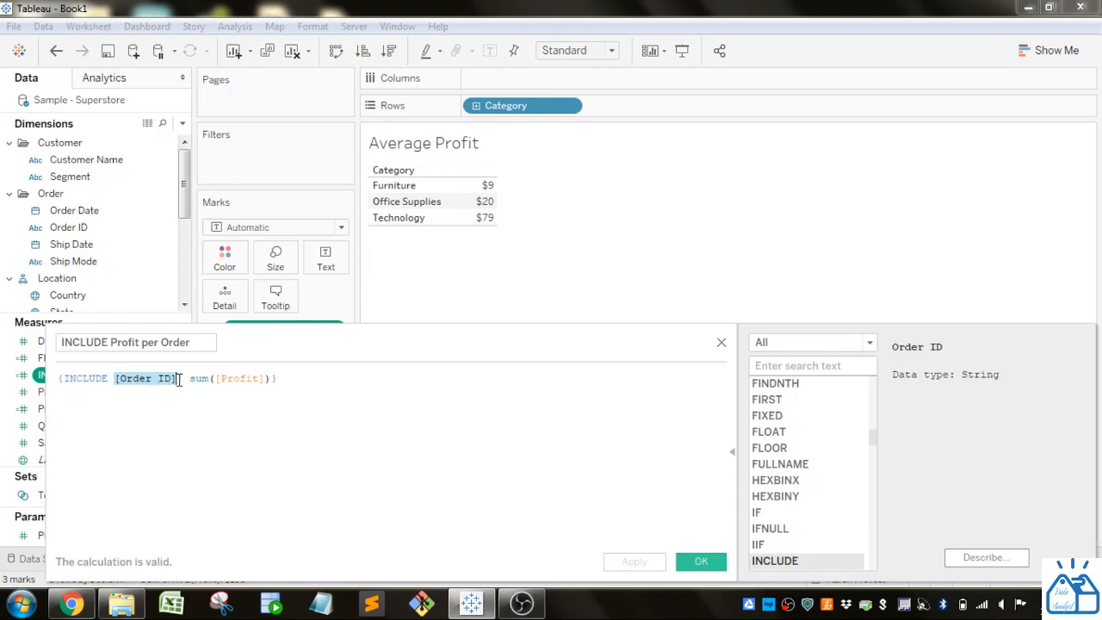
click(178, 378)
text(:)
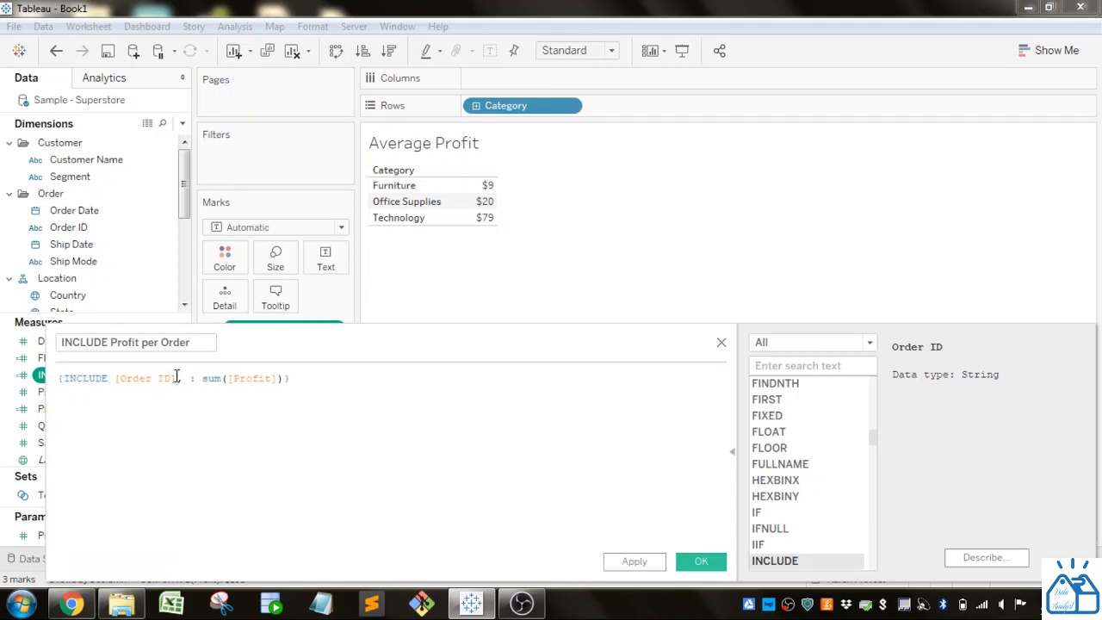
key(BackSpace)
key(BackSpace)
drag(191, 380, 274, 378)
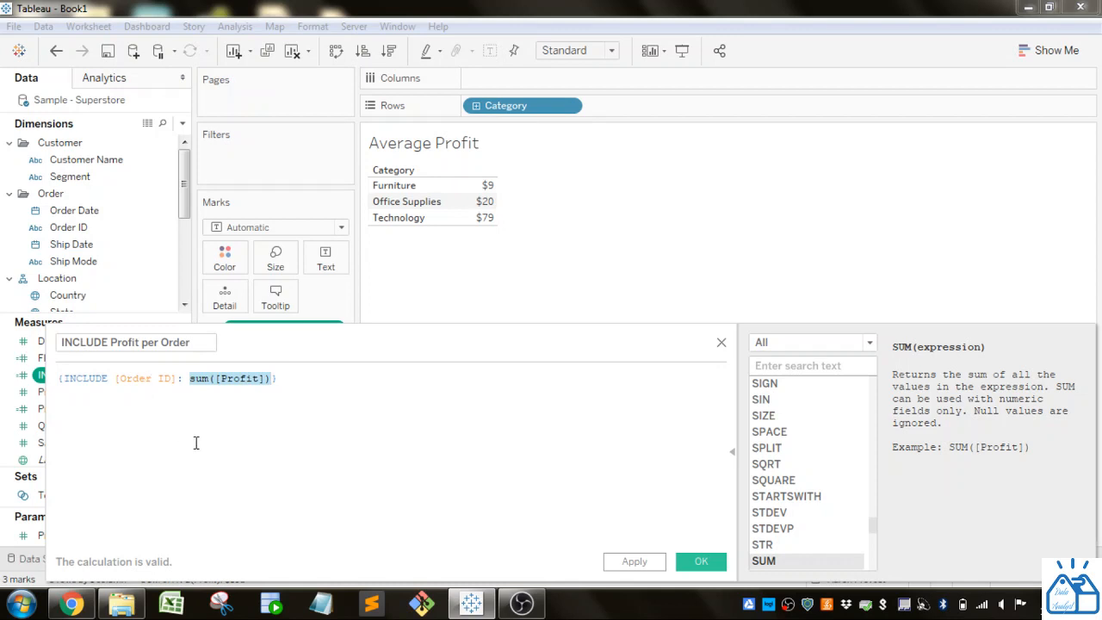
click(702, 561)
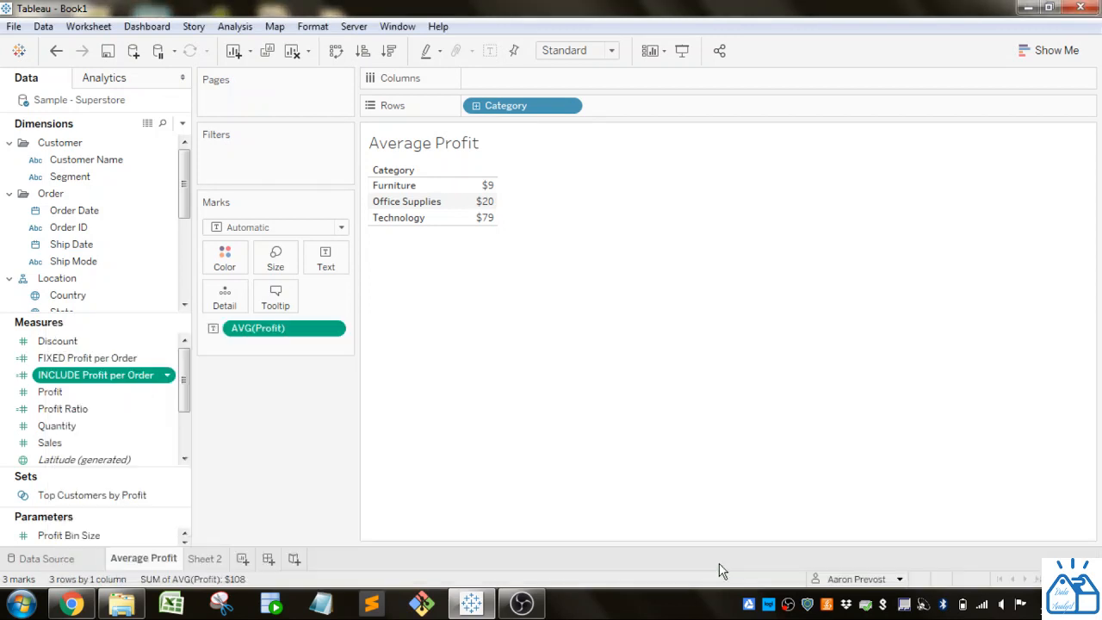
- Add INCLUDE Profit per Order to the table beside average Profit and aggregate it as Average
drag(121, 377, 298, 409)
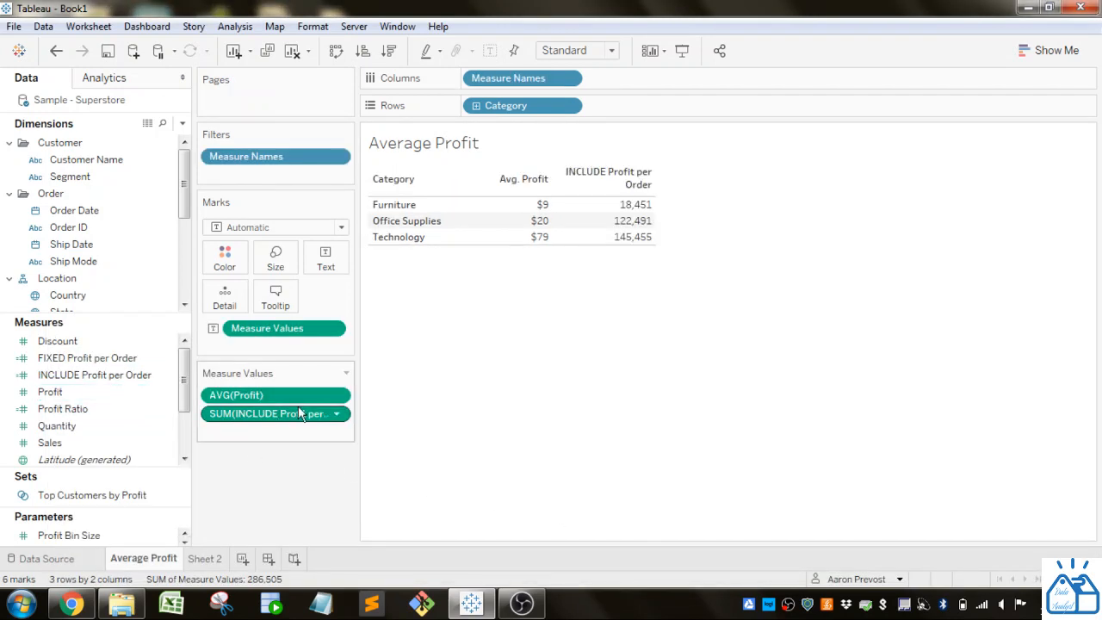
click(335, 414)
mouse_move(344, 516)
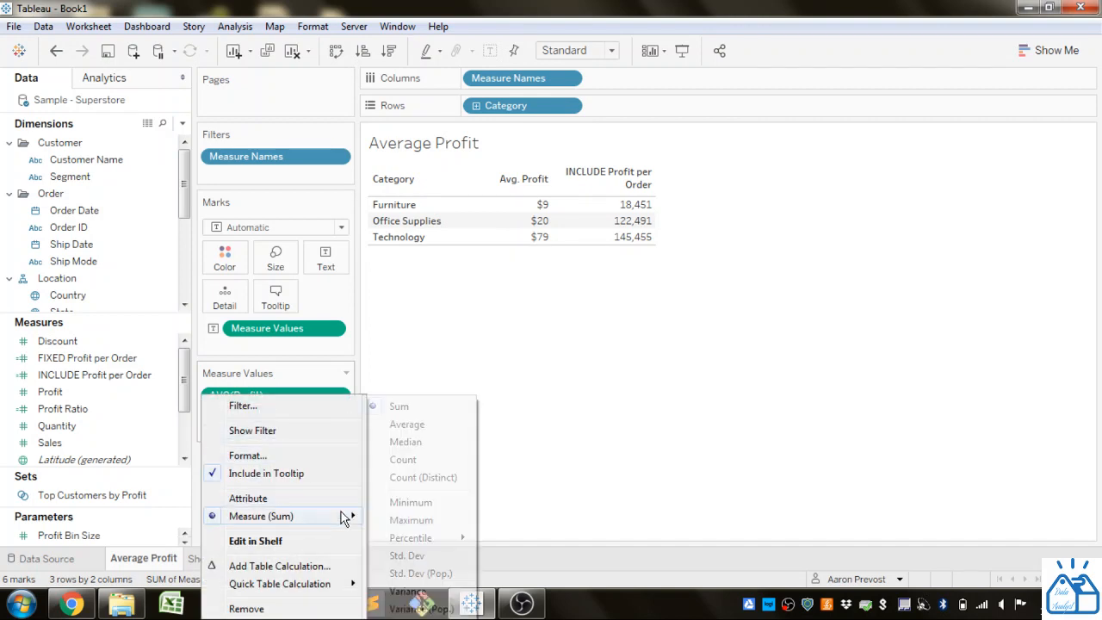
click(418, 427)
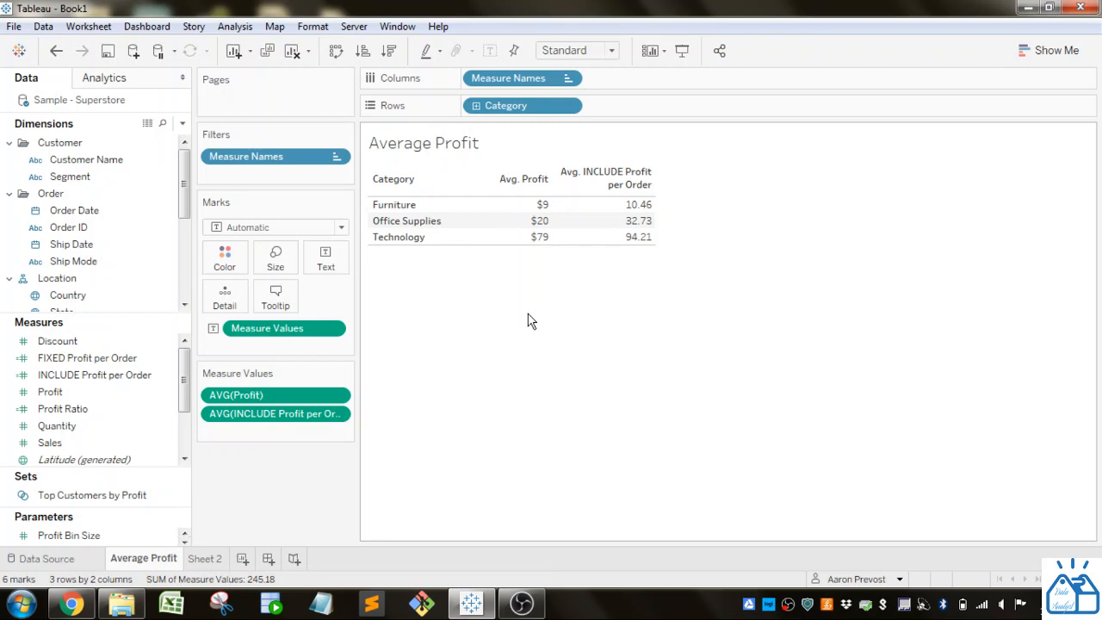
- Break the profit averages down by Region within each Category to compare them, and remove Region from the rows again
drag(185, 177, 173, 267)
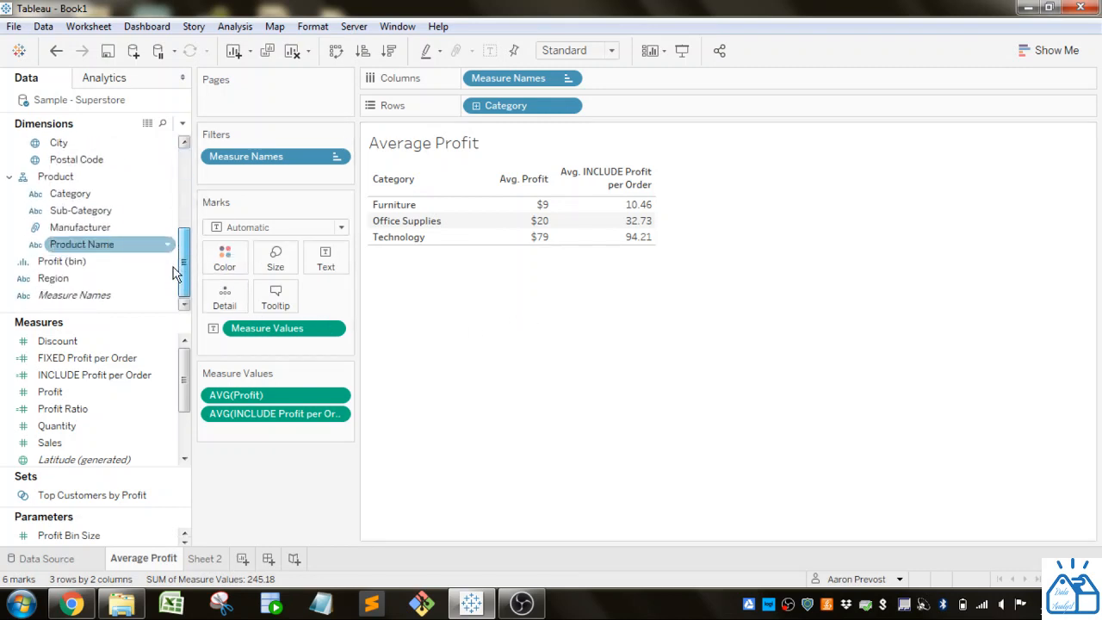
drag(54, 278, 663, 112)
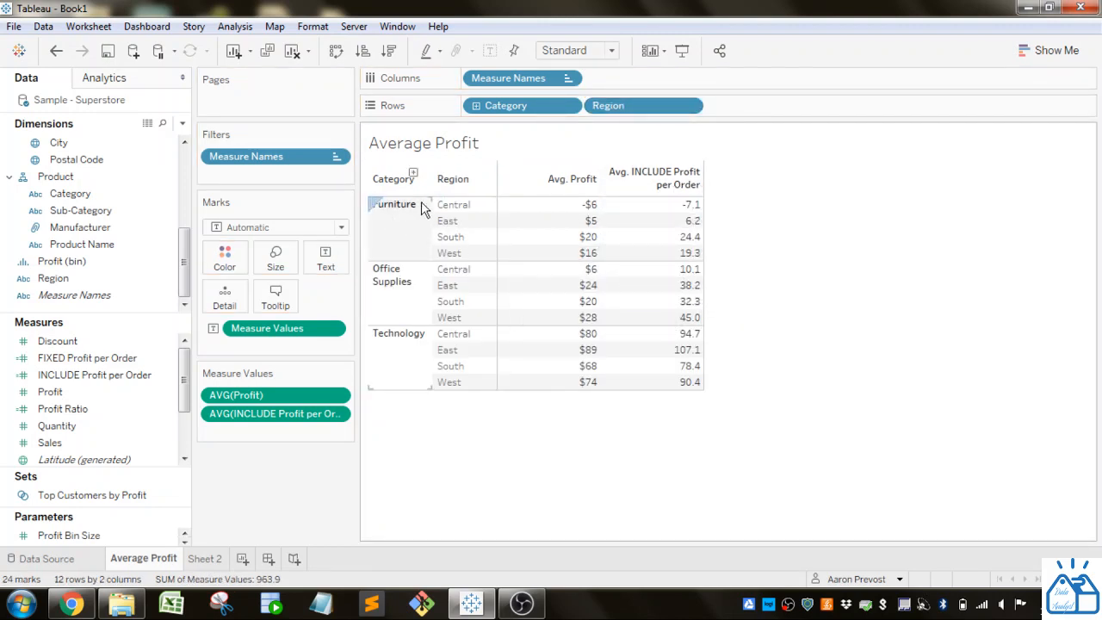
click(453, 206)
click(448, 222)
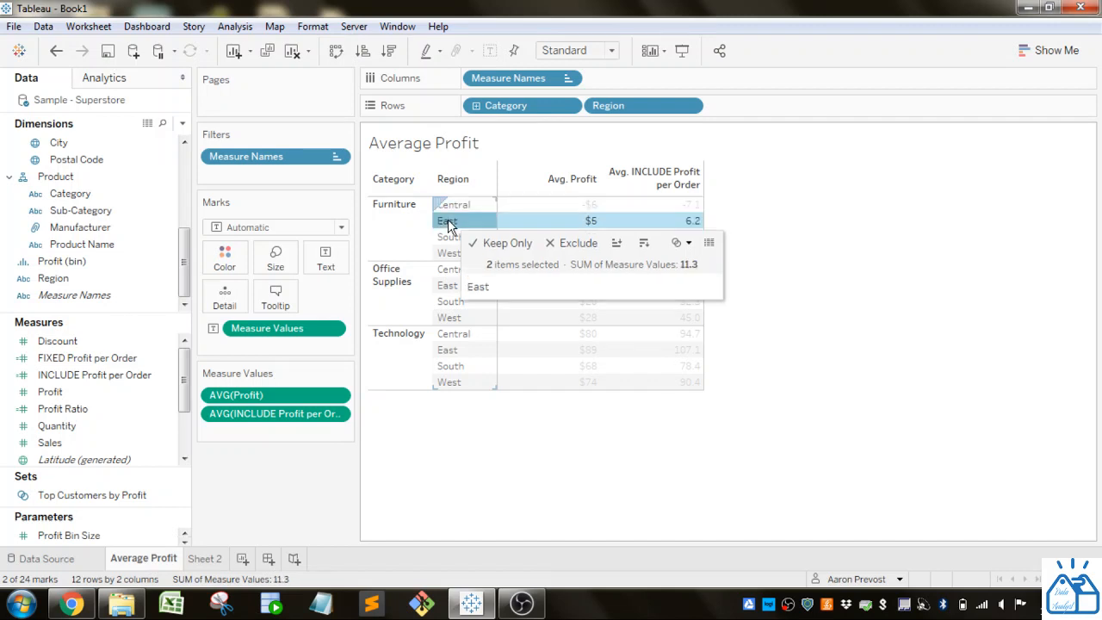
click(533, 438)
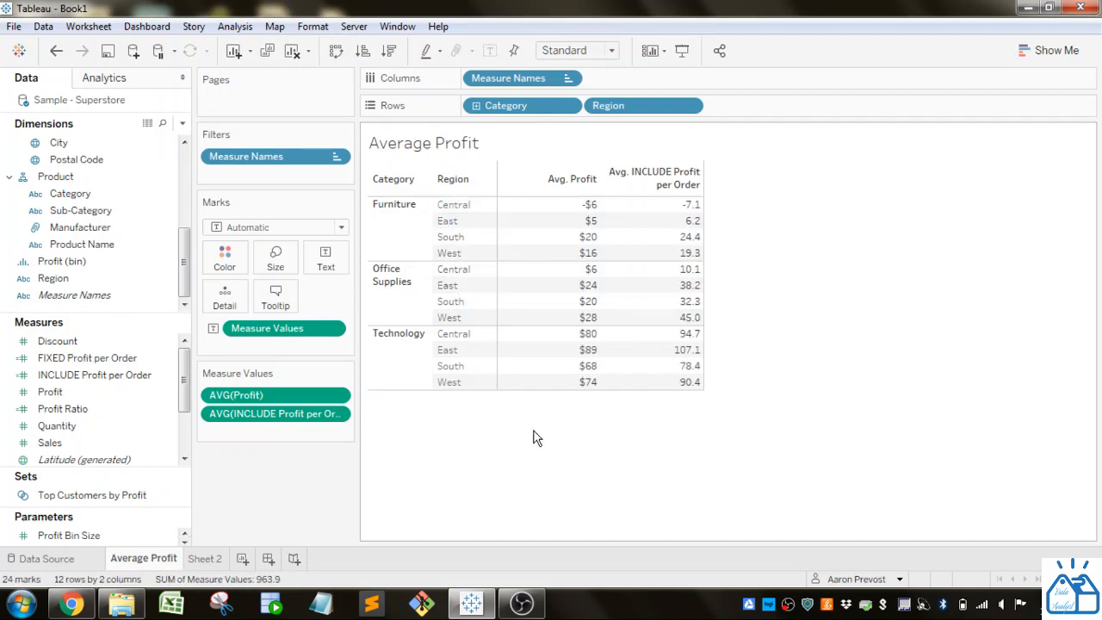
click(95, 358)
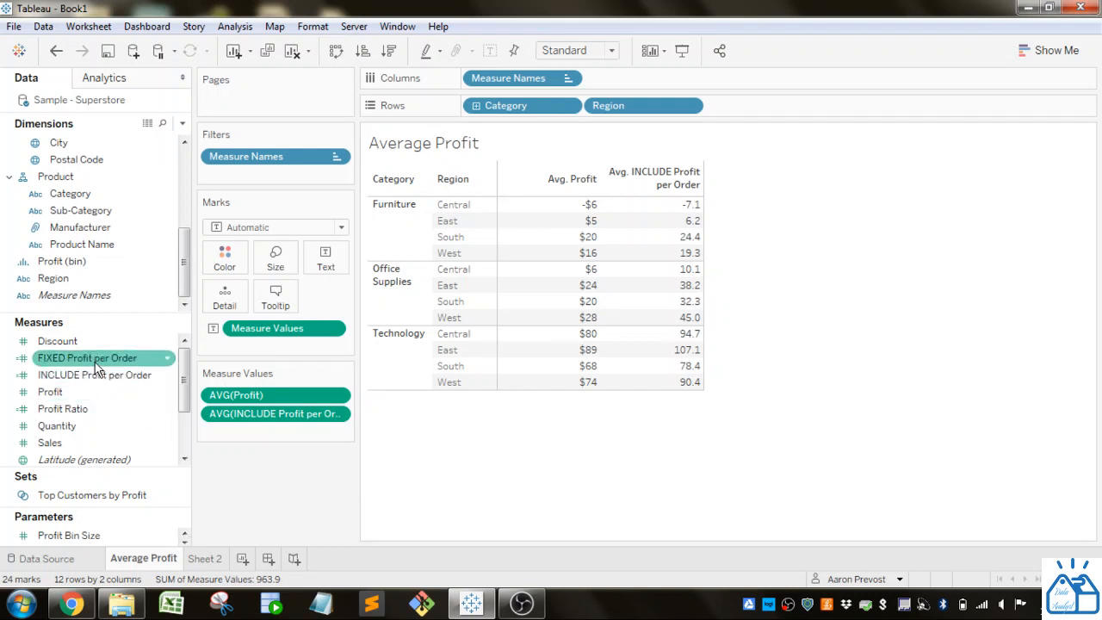
drag(96, 369, 378, 434)
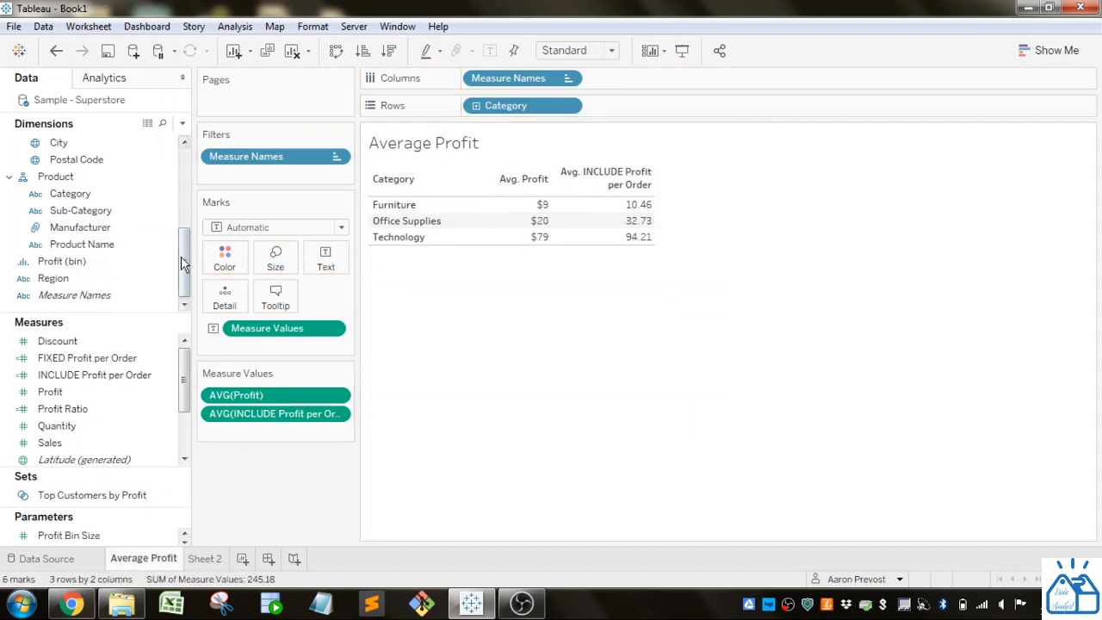
- Add Order ID with all its members to the rows ahead of Category
drag(183, 263, 183, 187)
drag(155, 226, 478, 110)
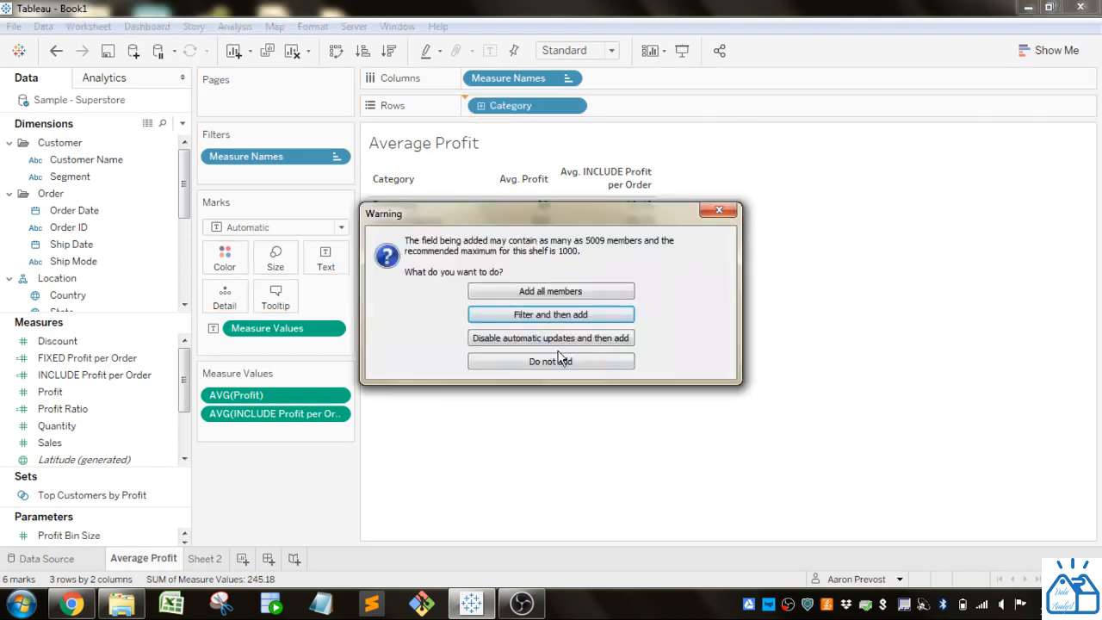
click(561, 295)
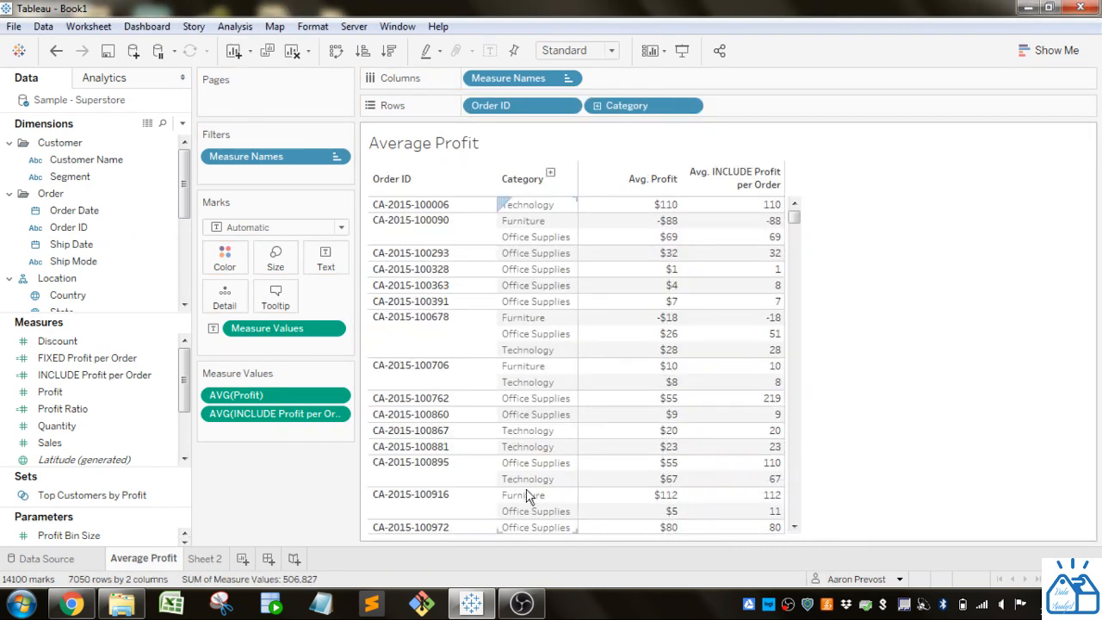
- Keep only the first listed order that spans Furniture, Office Supplies and Technology
click(433, 334)
right_click(433, 332)
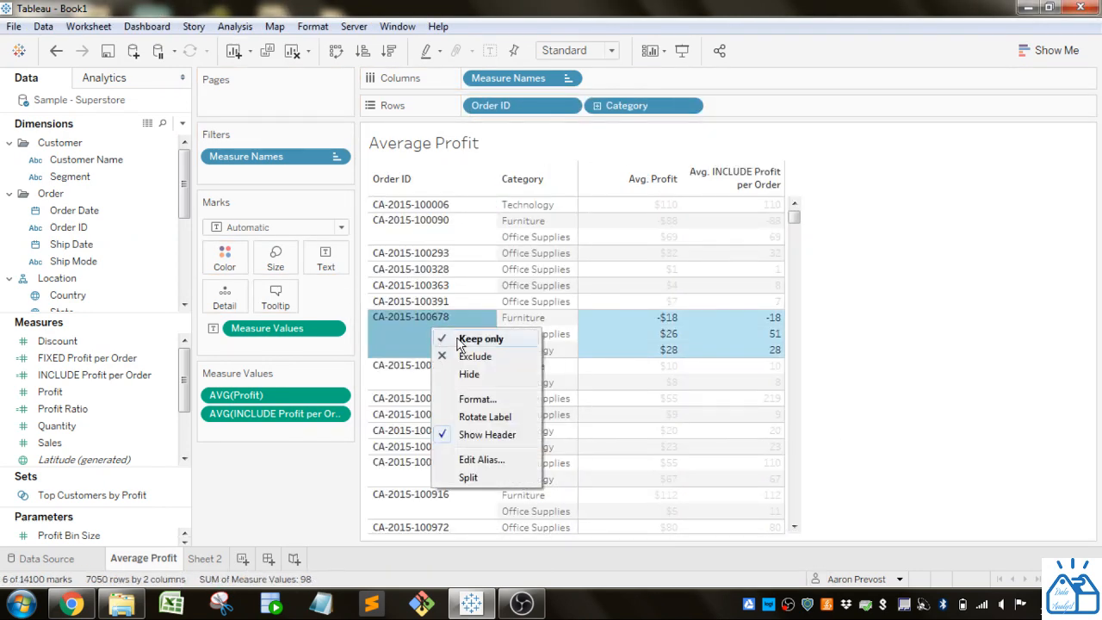
click(452, 338)
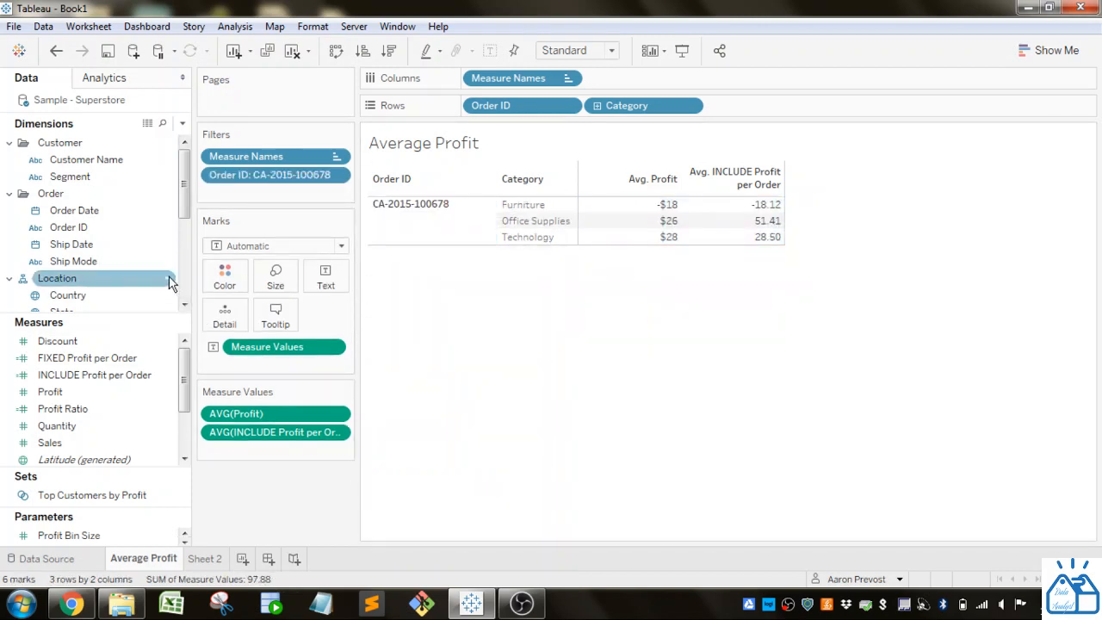
- Add Product Name with all its members to the rows after Category
drag(185, 183, 185, 260)
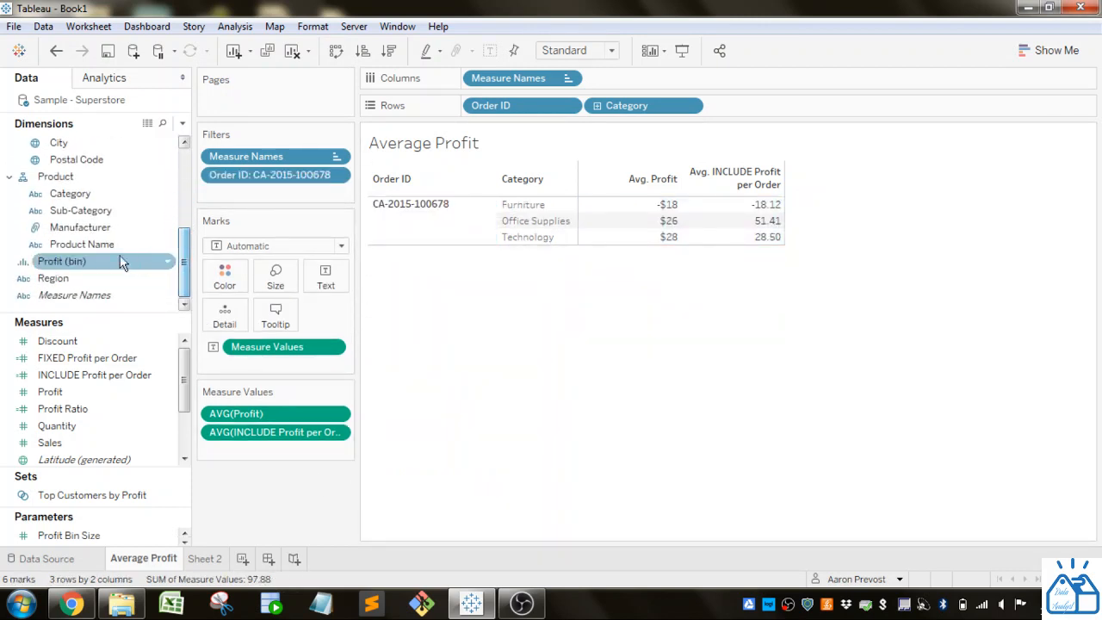
drag(82, 244, 763, 111)
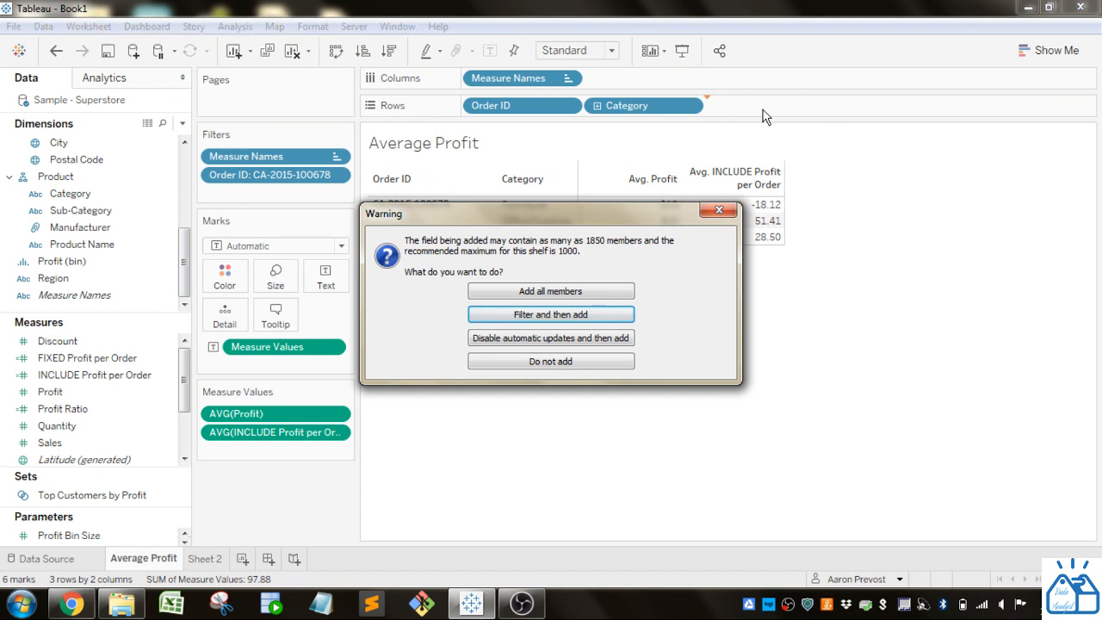
click(584, 293)
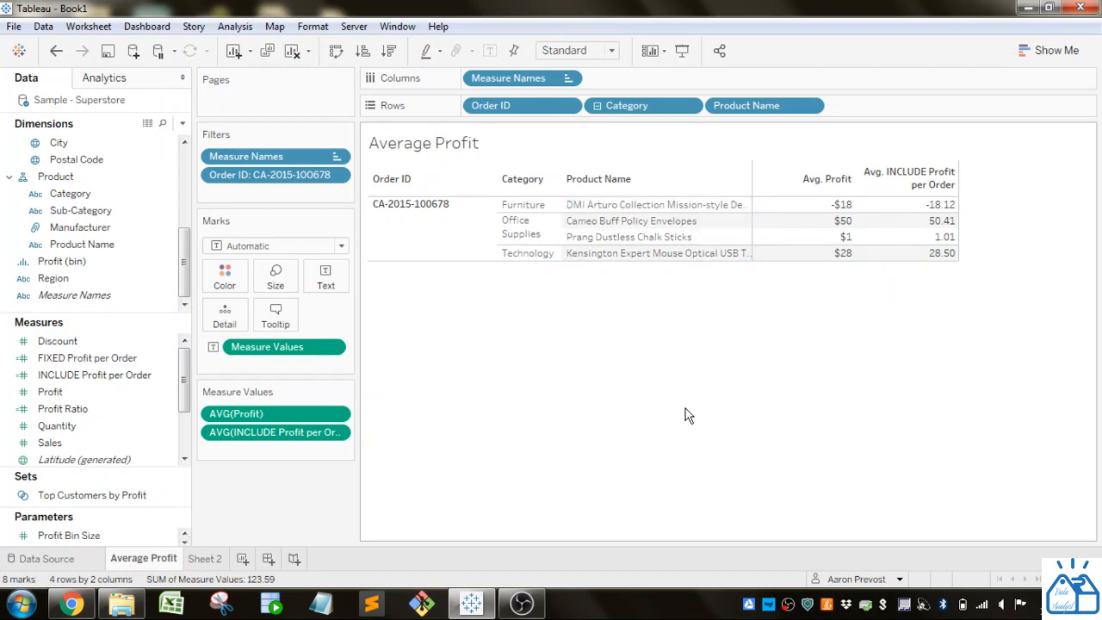
- Format the average INCLUDE Profit per Order values as custom currency with 0 decimal places
mouse_move(803, 214)
mouse_move(911, 224)
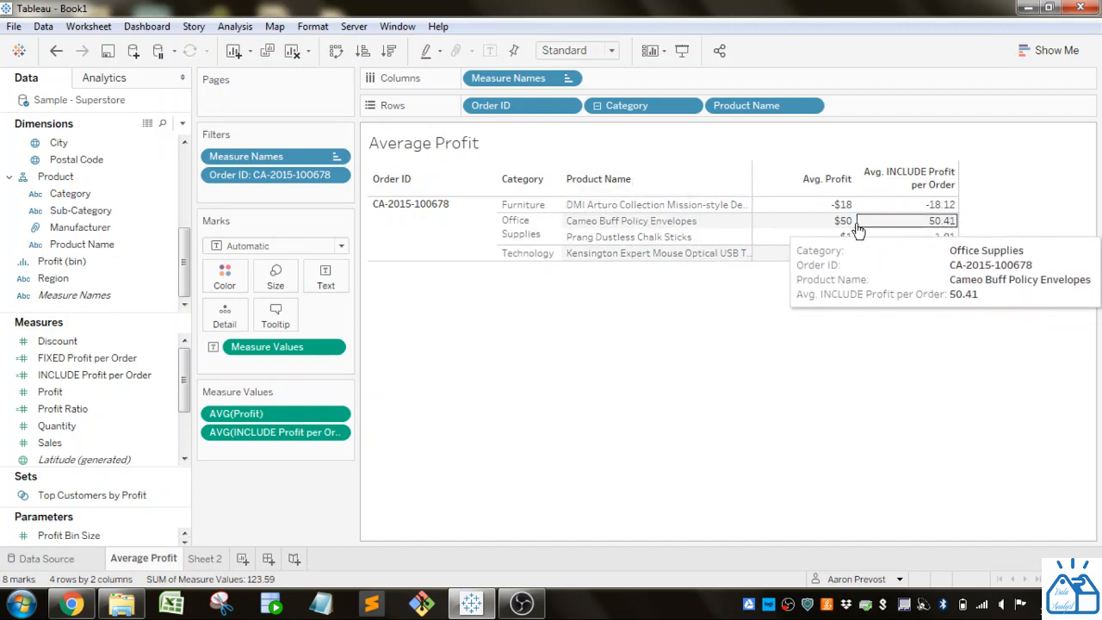
click(342, 433)
click(297, 455)
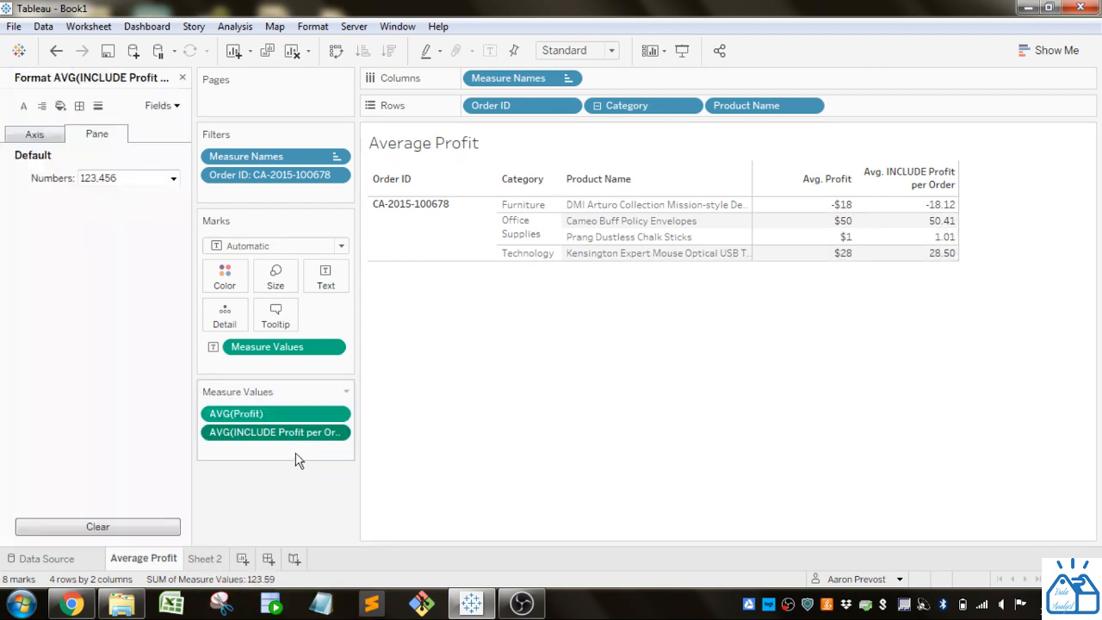
click(173, 179)
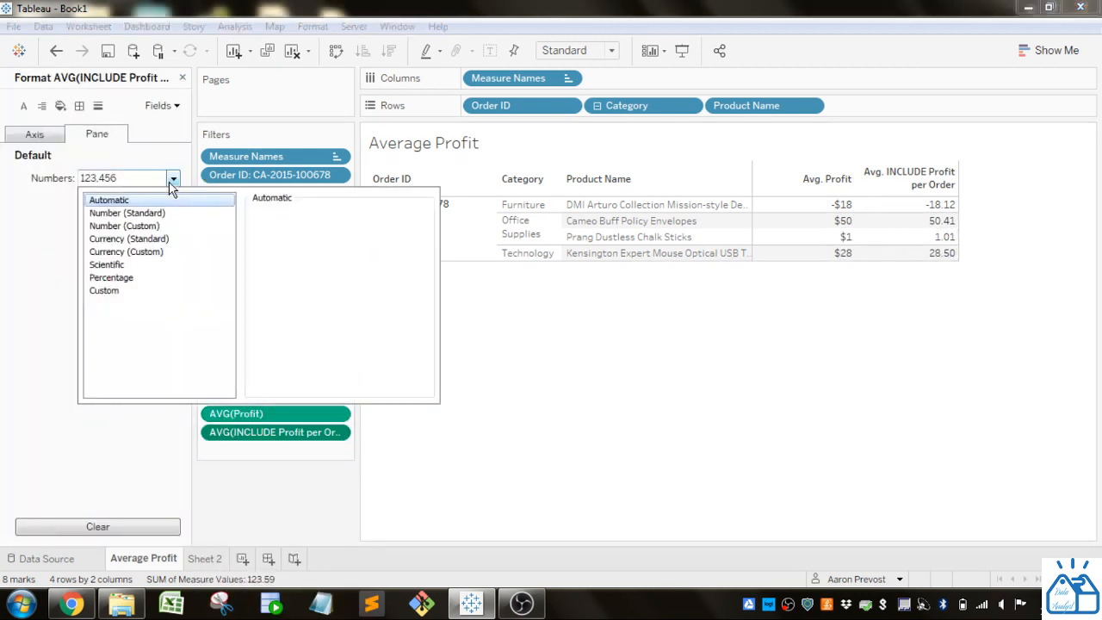
click(137, 240)
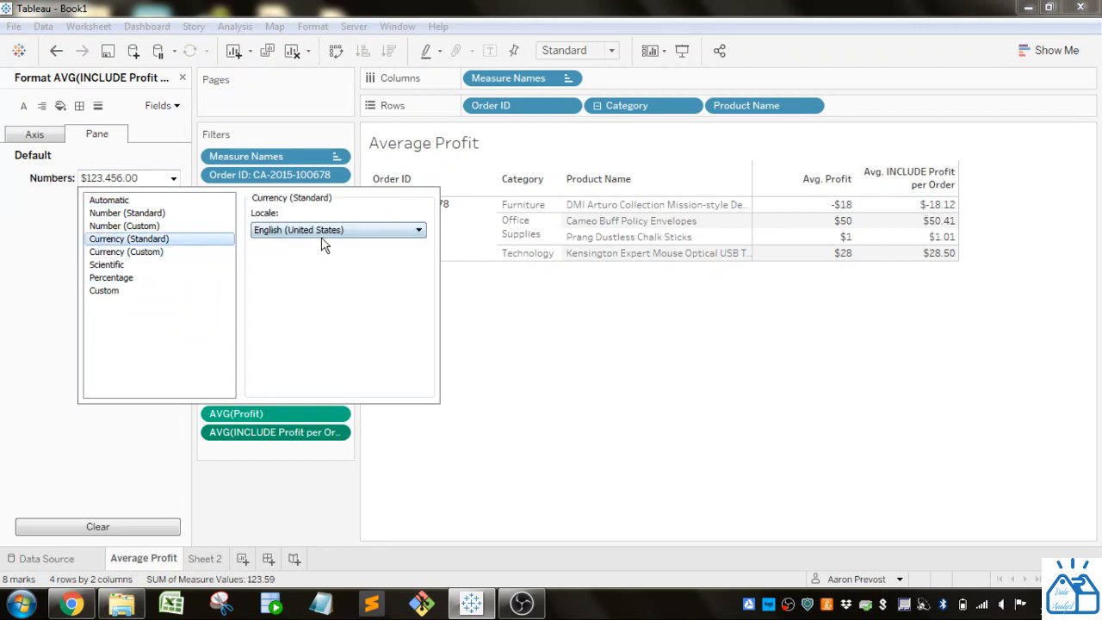
click(172, 252)
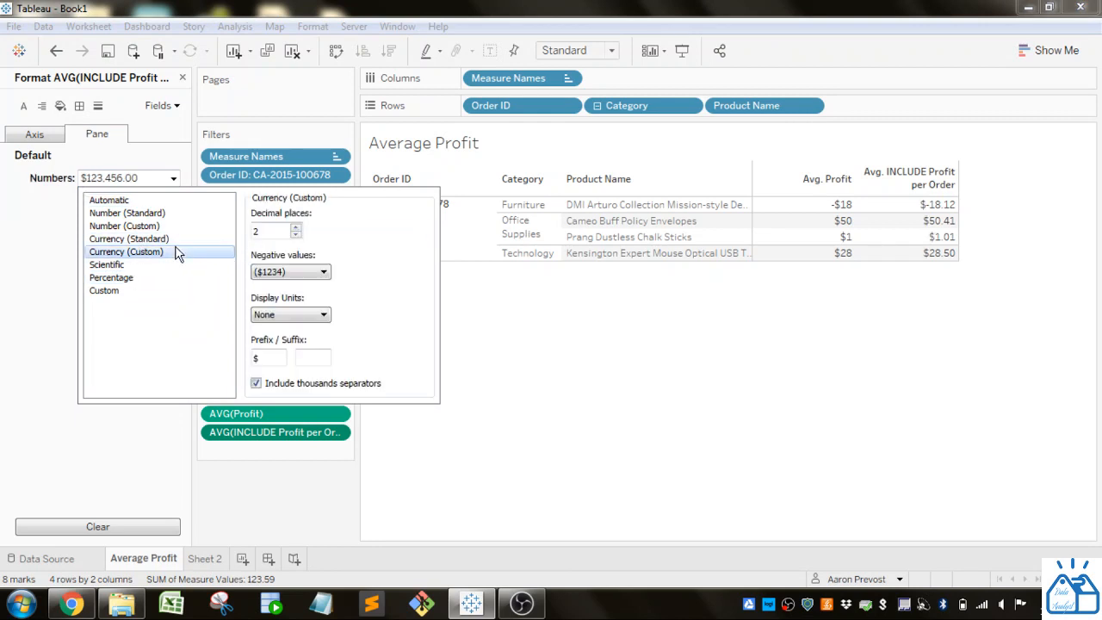
click(296, 229)
click(296, 235)
click(296, 235)
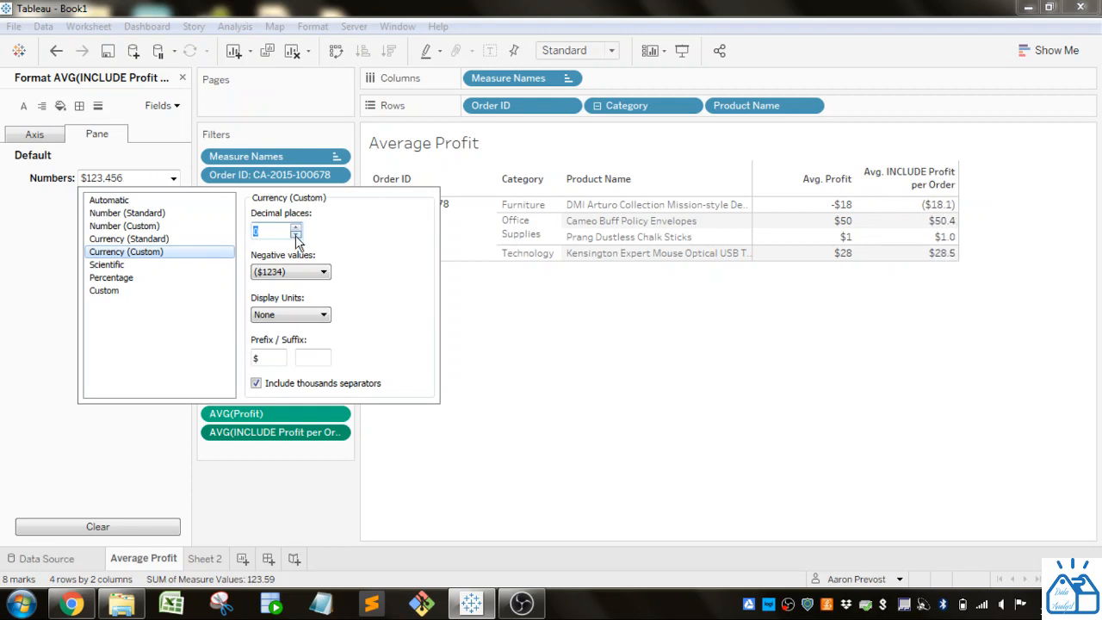
click(296, 235)
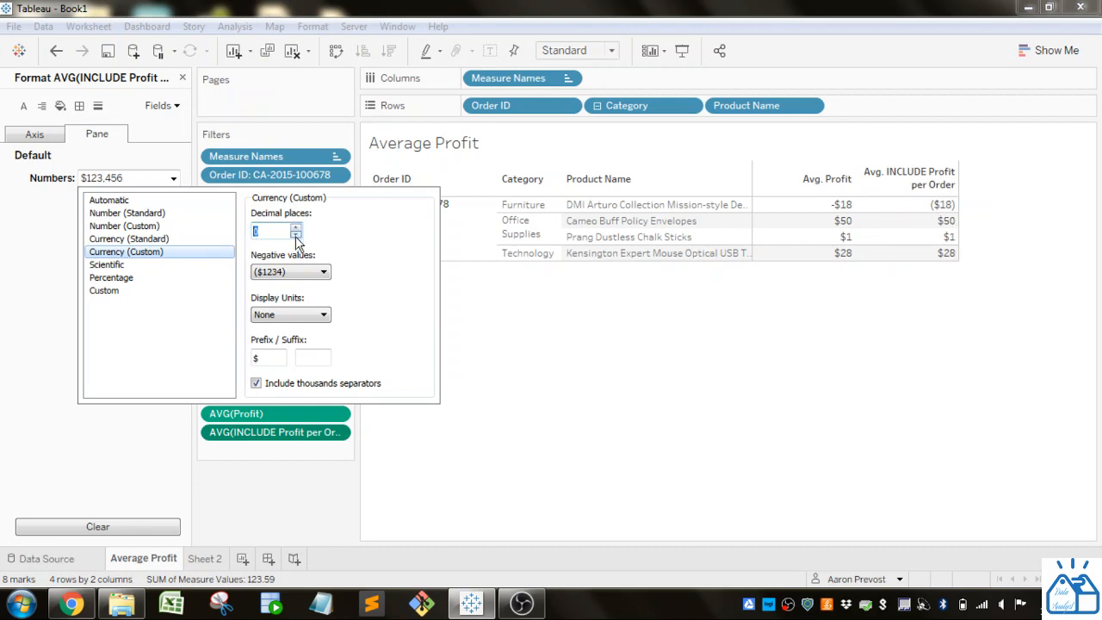
click(182, 78)
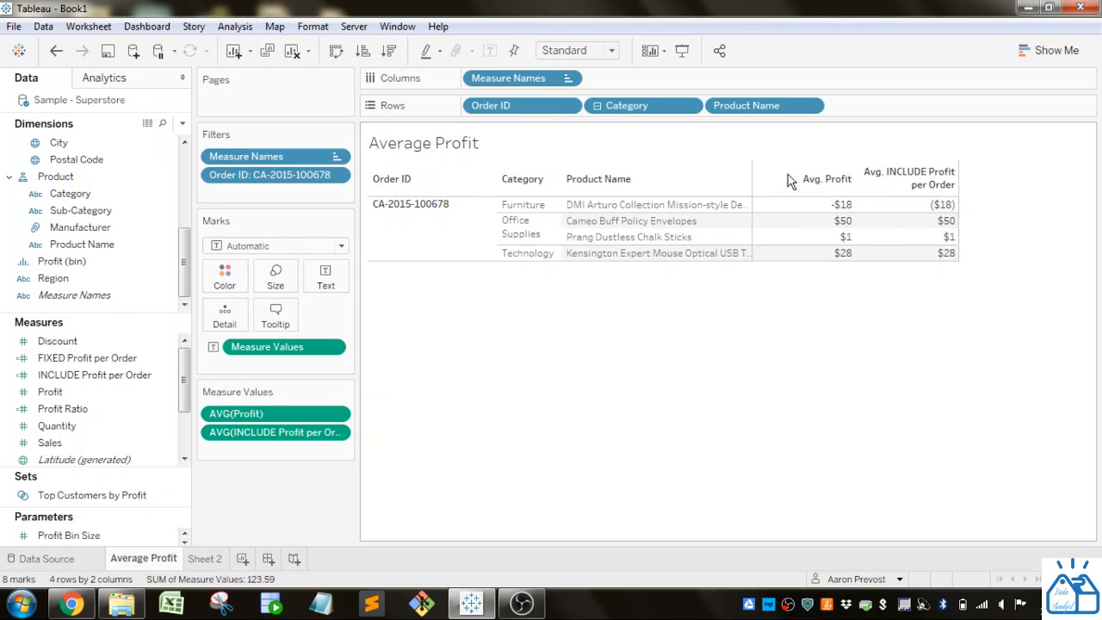
- Take Product Name off the rows to compare the Office Supplies averages, and add it back after Category with all its members
drag(780, 105, 770, 19)
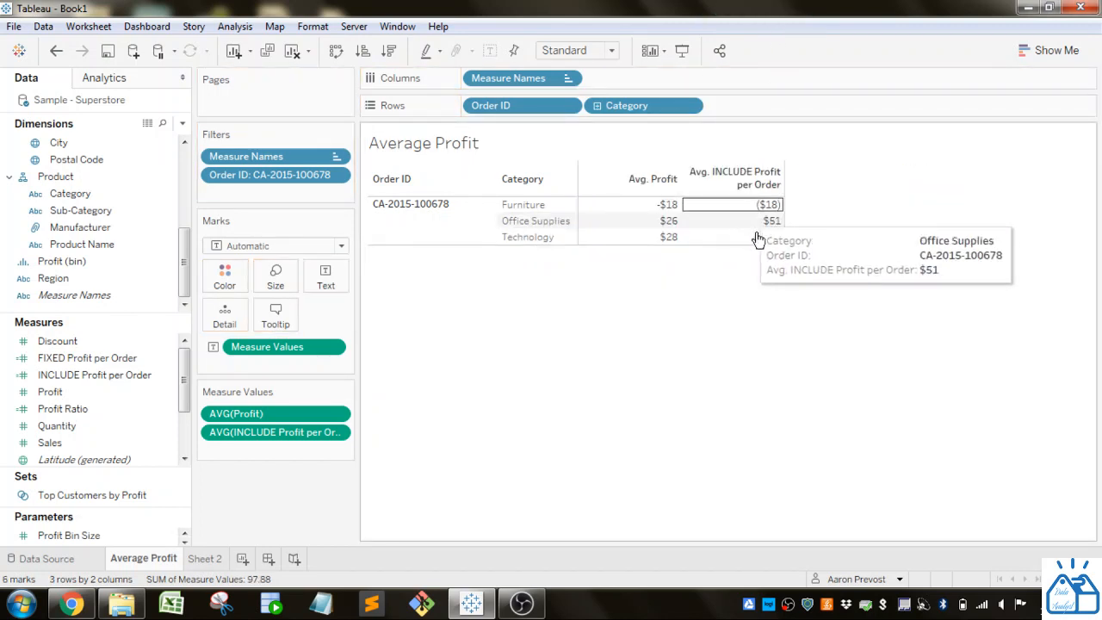
click(548, 222)
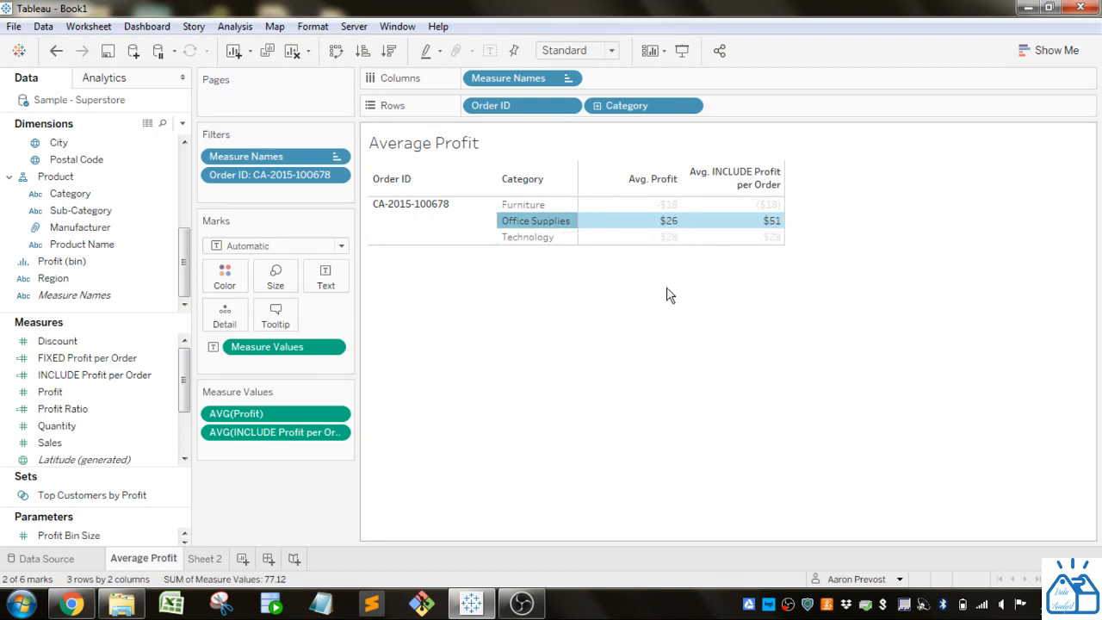
drag(110, 246, 786, 113)
click(575, 319)
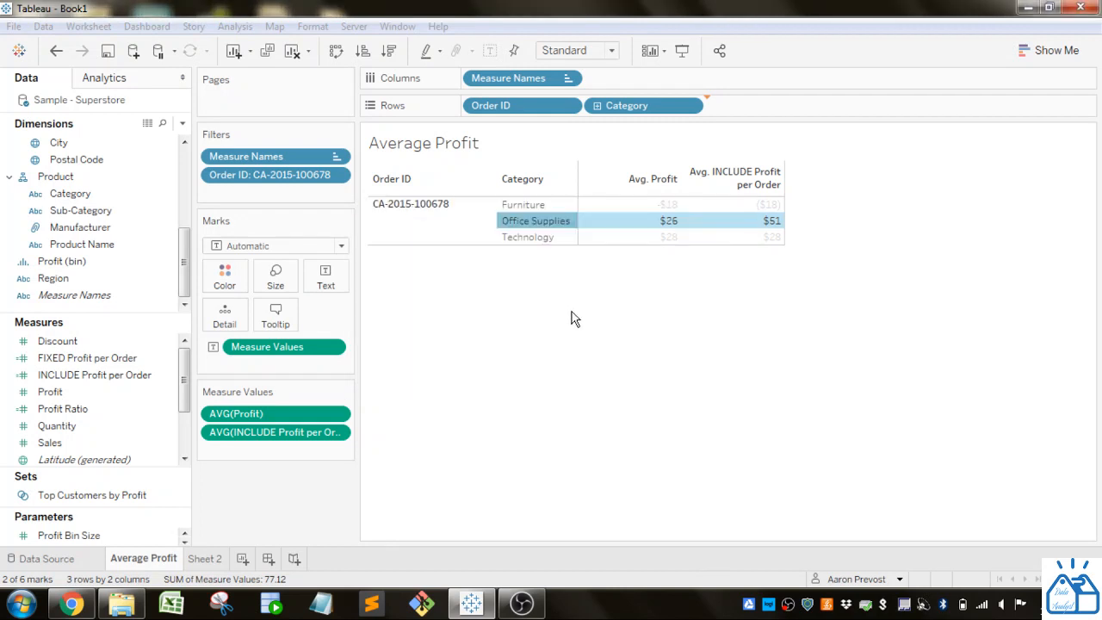
click(969, 324)
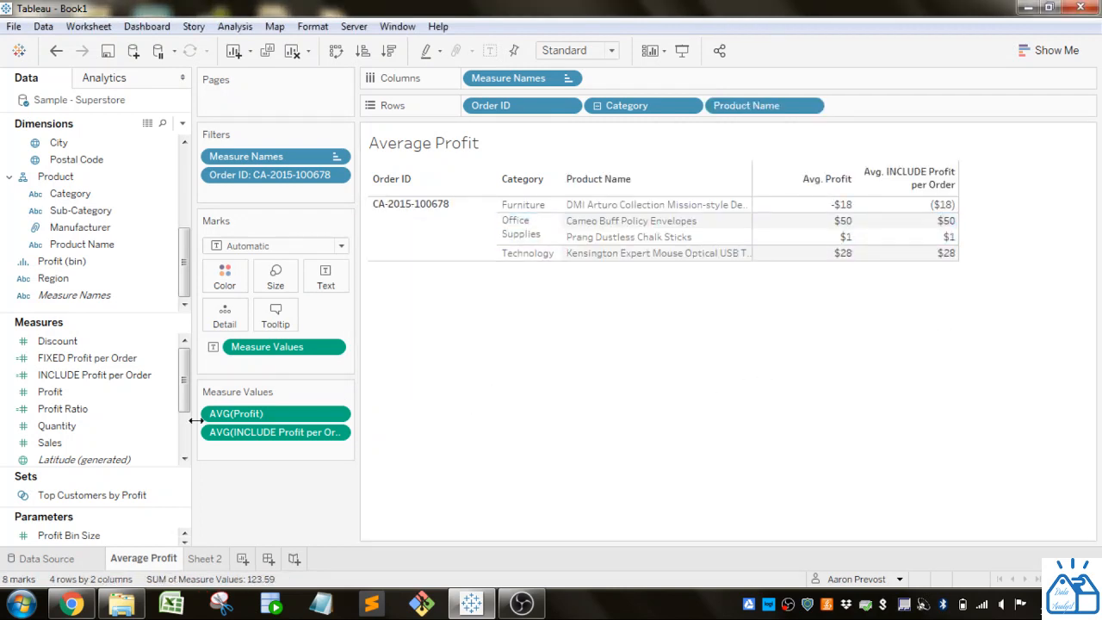
- Add FIXED Profit per Order to the table as a third measure
click(97, 394)
drag(99, 359, 435, 457)
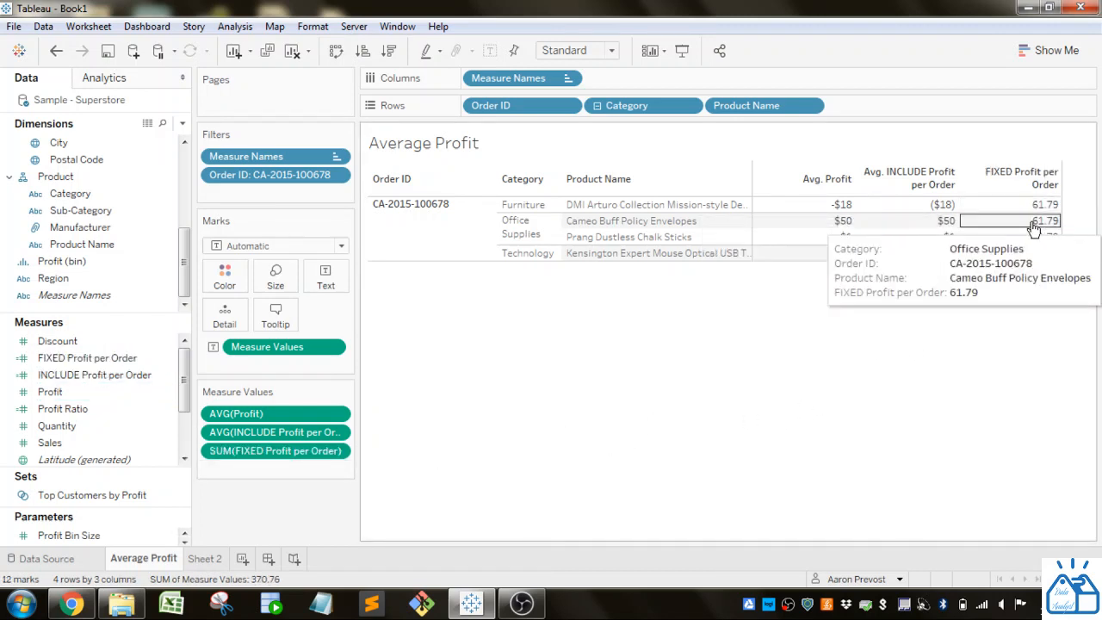
mouse_move(1030, 256)
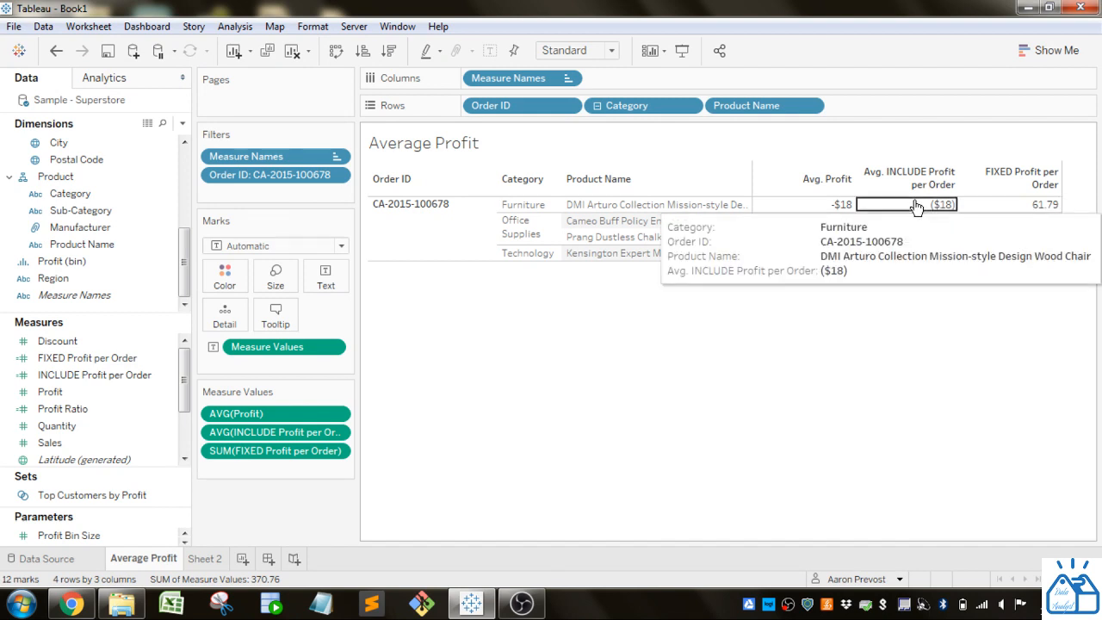
- Select all the Avg. INCLUDE Profit per Order values to check their sum, and clear the selection
drag(914, 200, 928, 353)
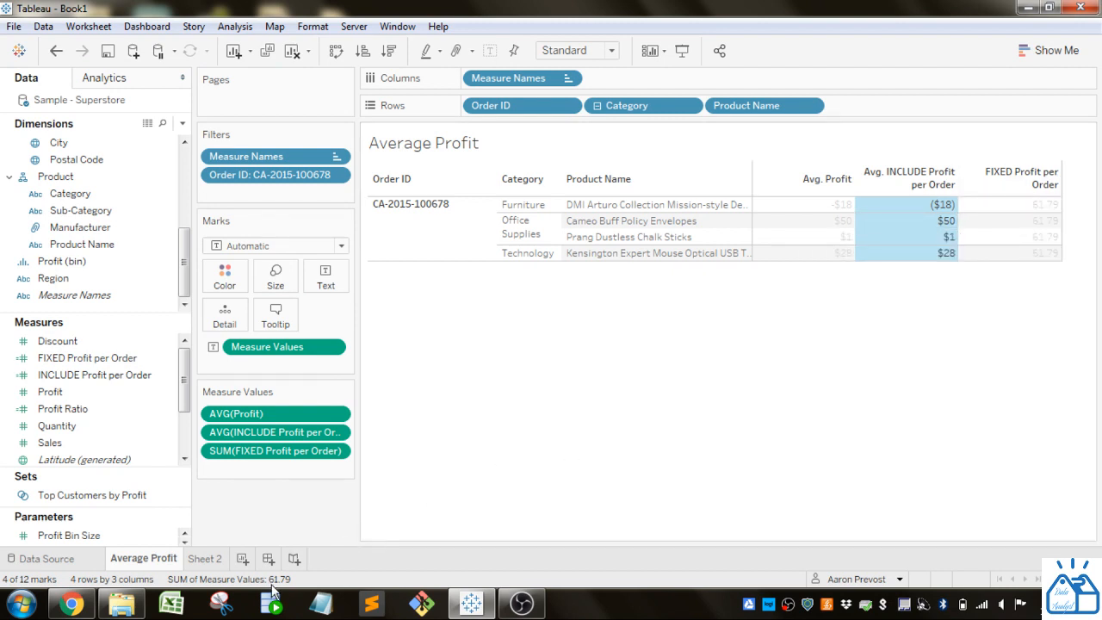
click(1021, 343)
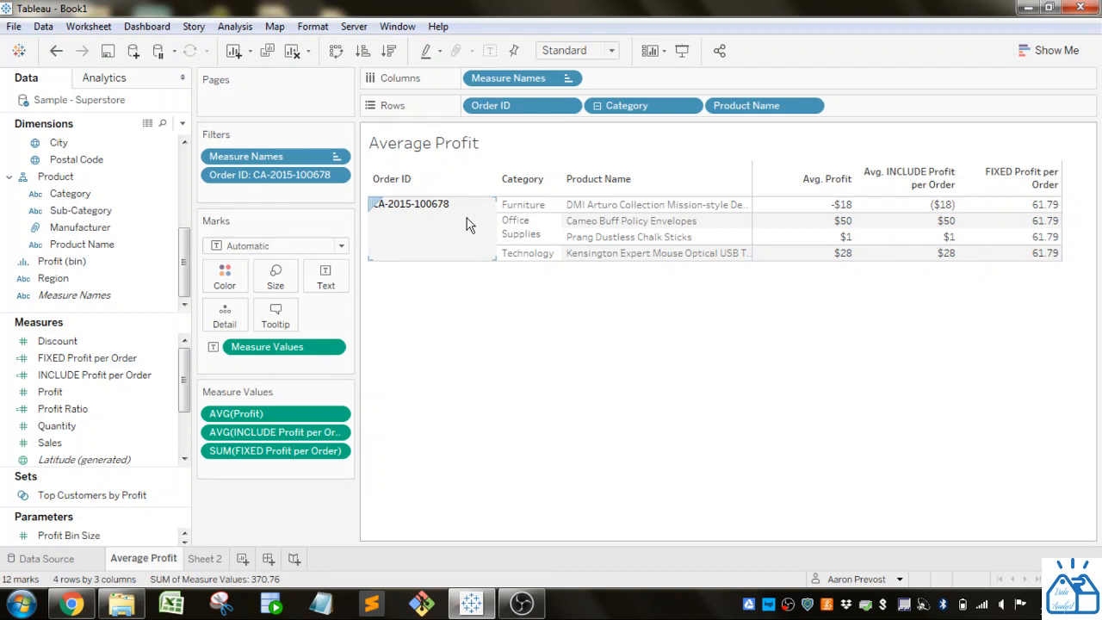
drag(506, 114, 509, 110)
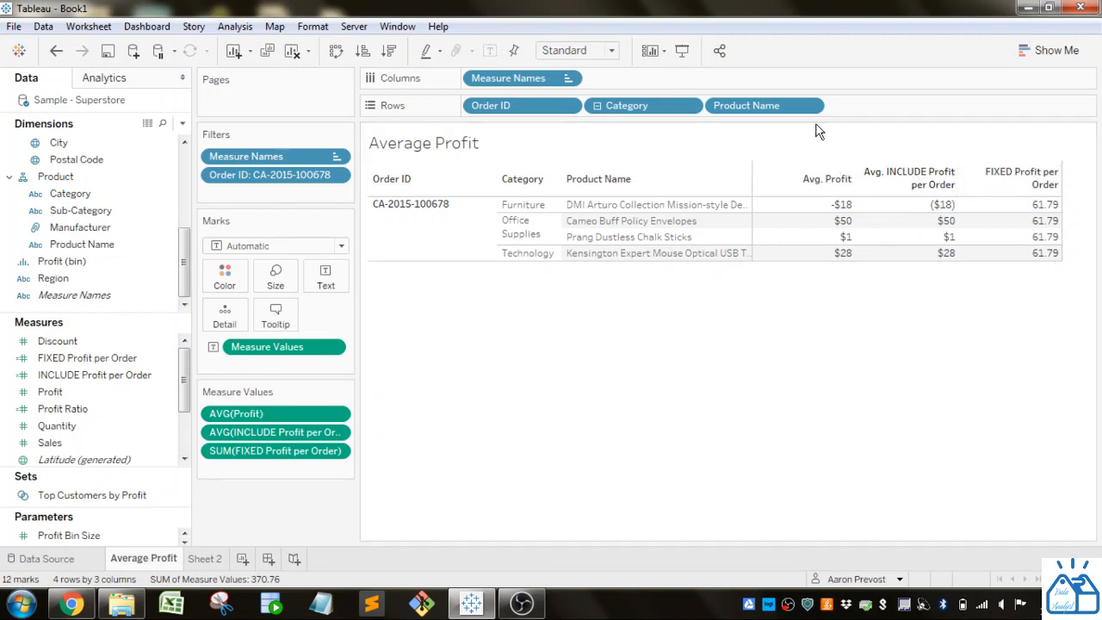
- Remove Product Name from the rows and compare the average, INCLUDE and FIXED profit values for Furniture
drag(809, 105, 758, 7)
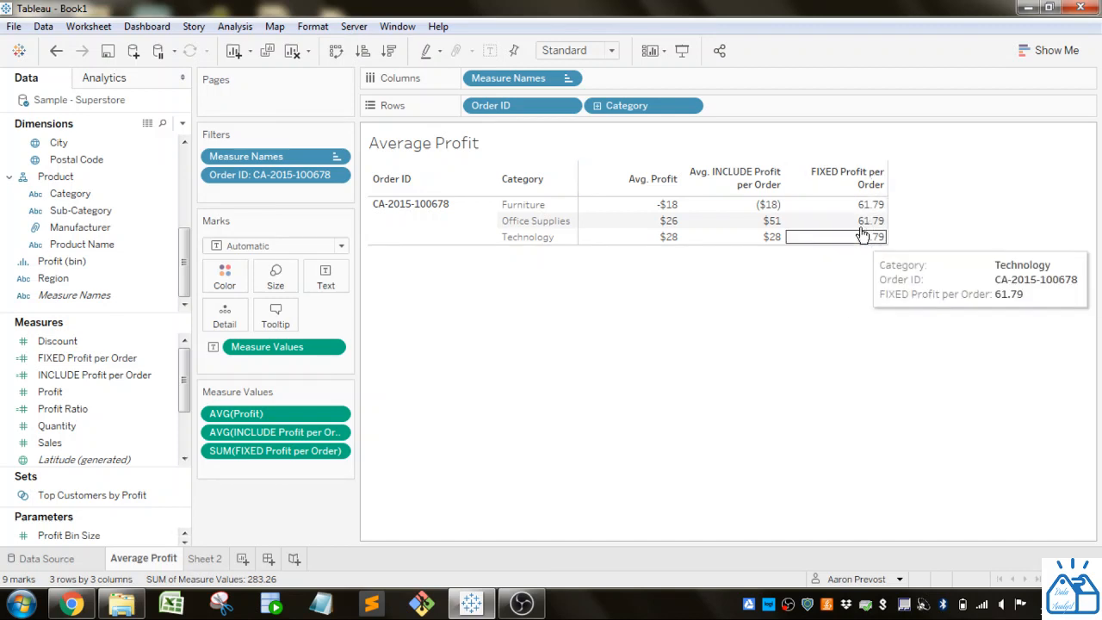
click(855, 206)
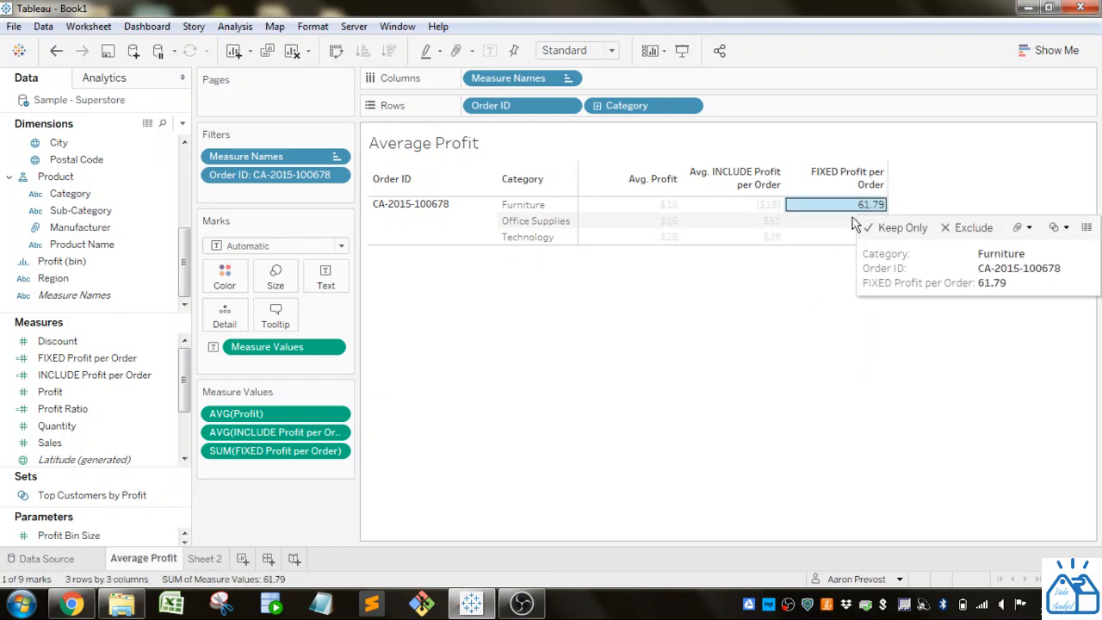
click(728, 285)
mouse_move(660, 217)
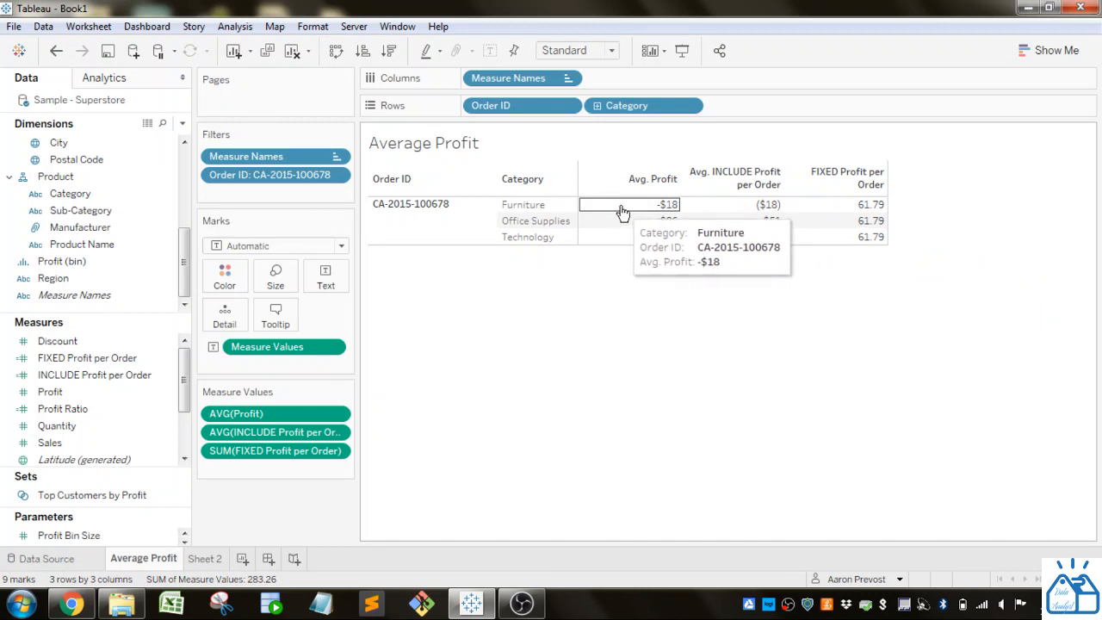
mouse_move(731, 211)
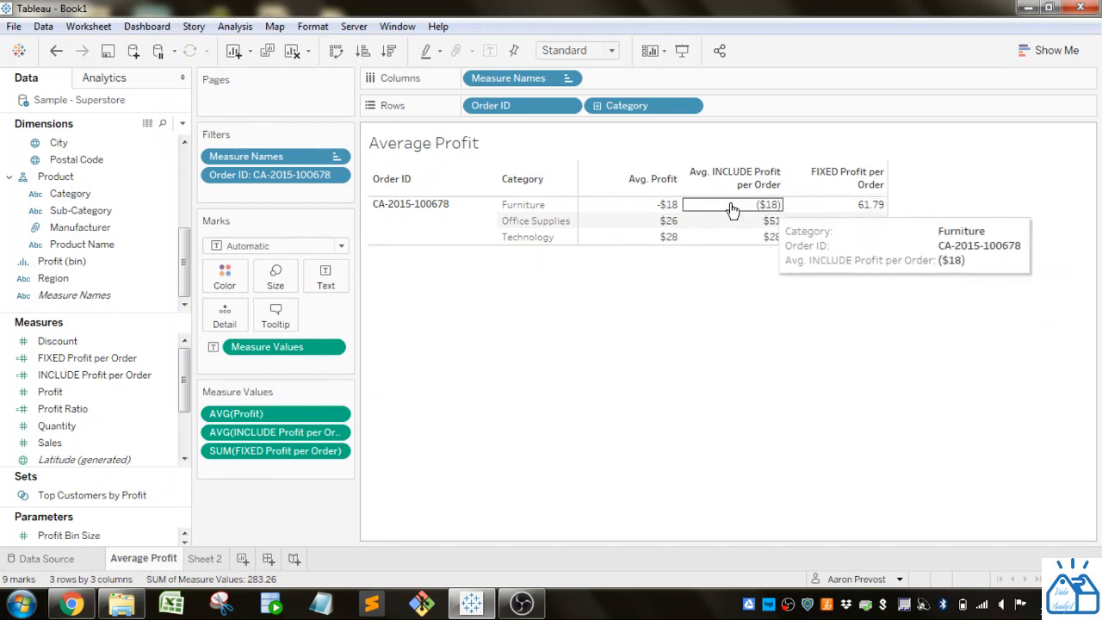
mouse_move(856, 207)
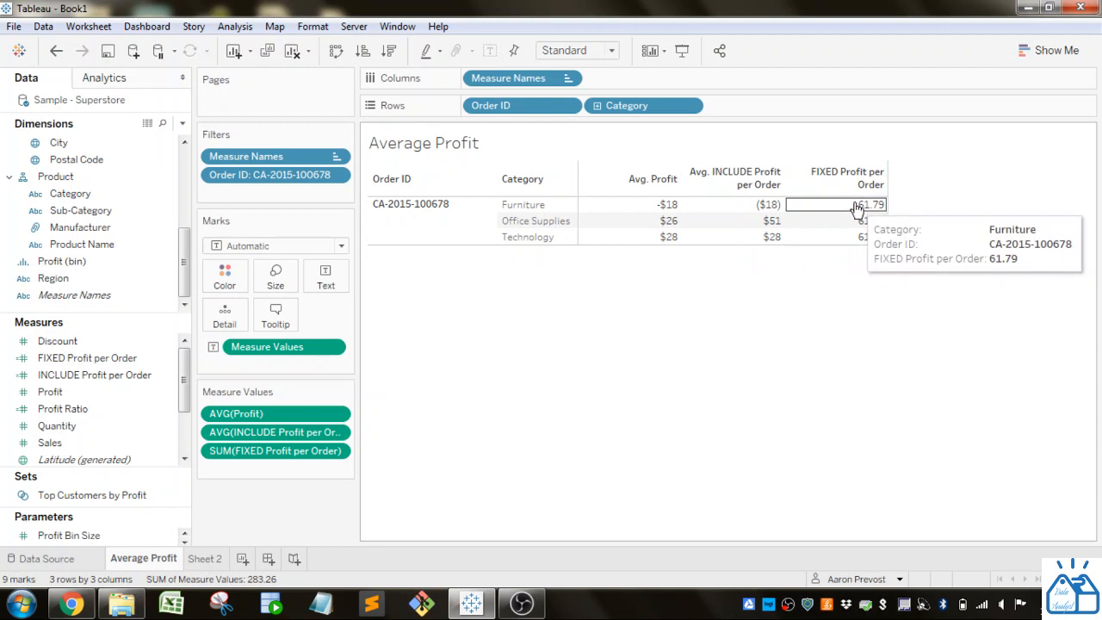